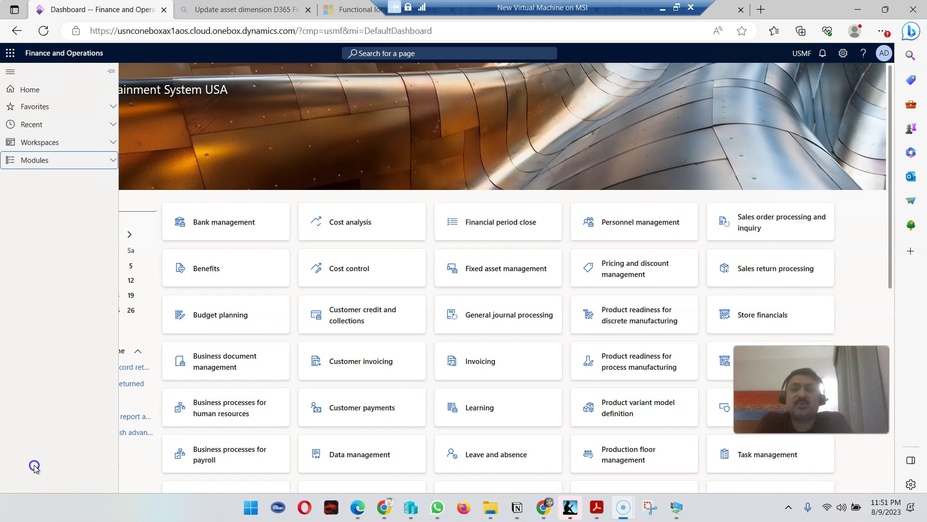
# Close the navigation pane to reveal the full USMF dashboard.
pyautogui.click(34, 466)
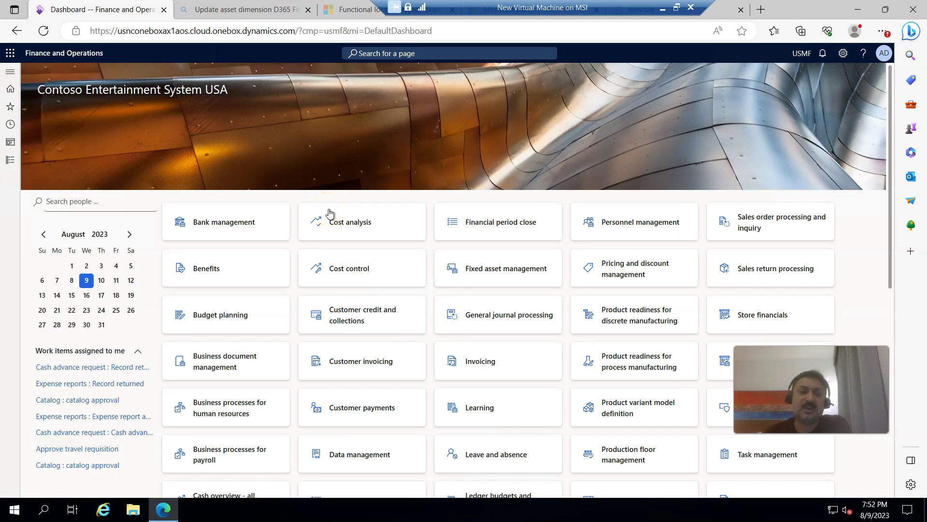
# Check in Help > About that the product version is 10.0.32, then close the panel.
pyautogui.click(863, 52)
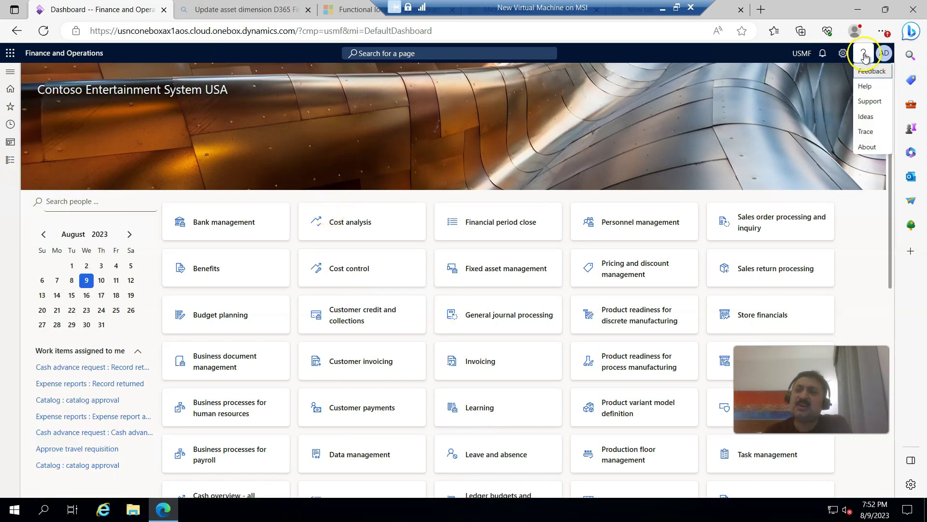
pyautogui.click(866, 147)
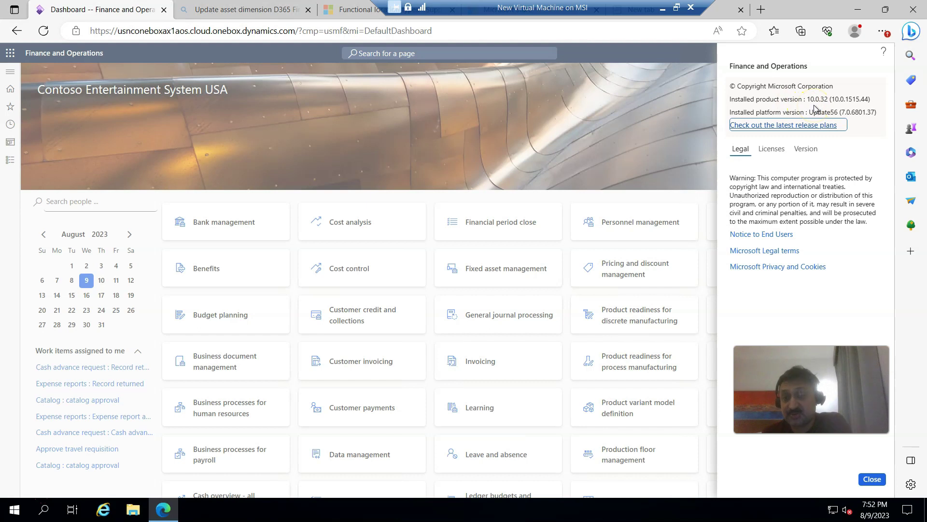
pyautogui.click(879, 477)
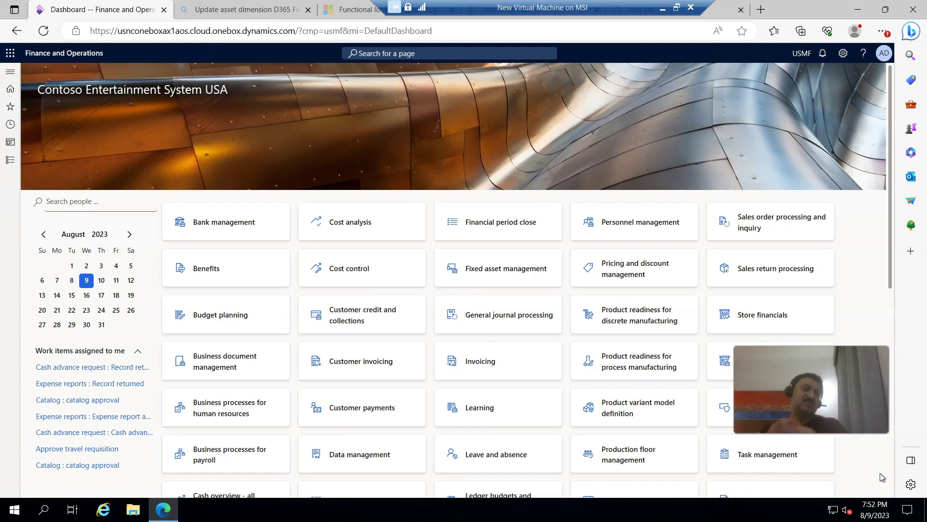
# Open the Product information management module menu from the Modules list.
pyautogui.click(9, 159)
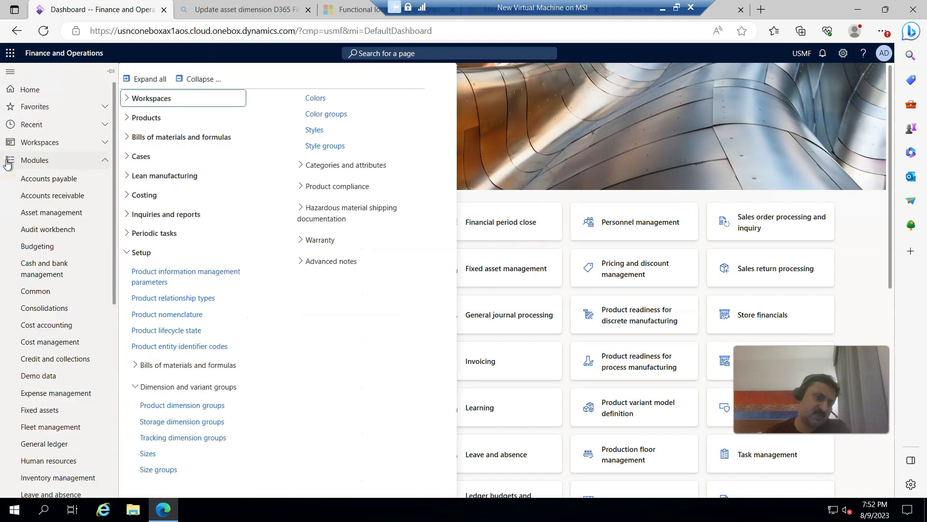
pyautogui.scroll(-3, 67, 329)
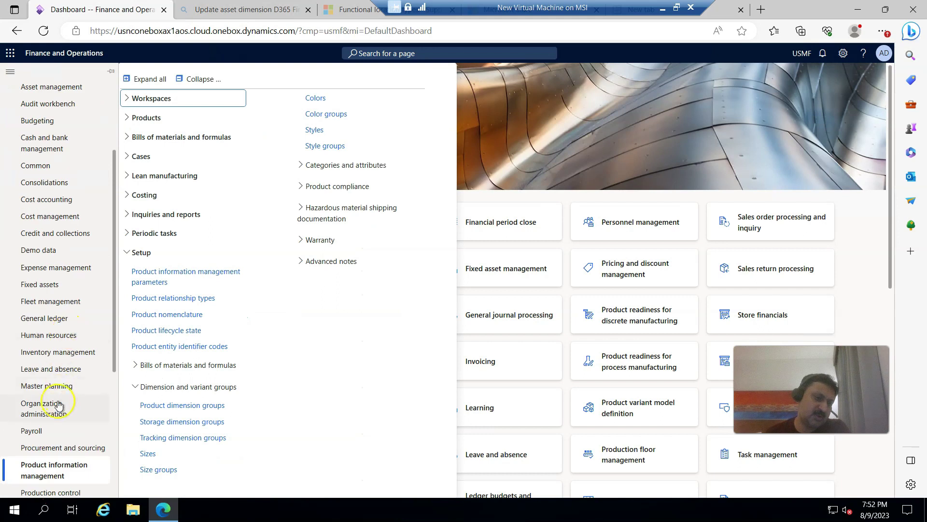
pyautogui.click(50, 467)
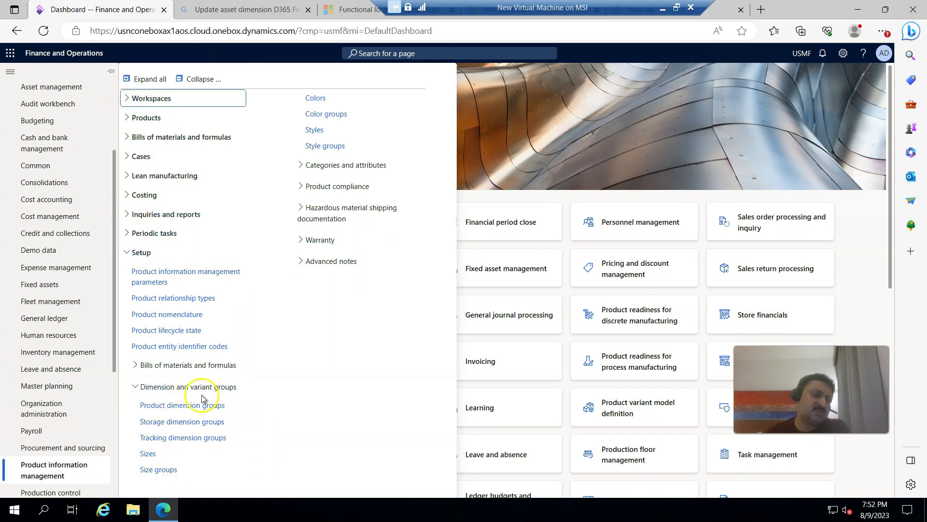
# Open Tracking dimension groups and start editing the Serial_V group.
pyautogui.click(182, 442)
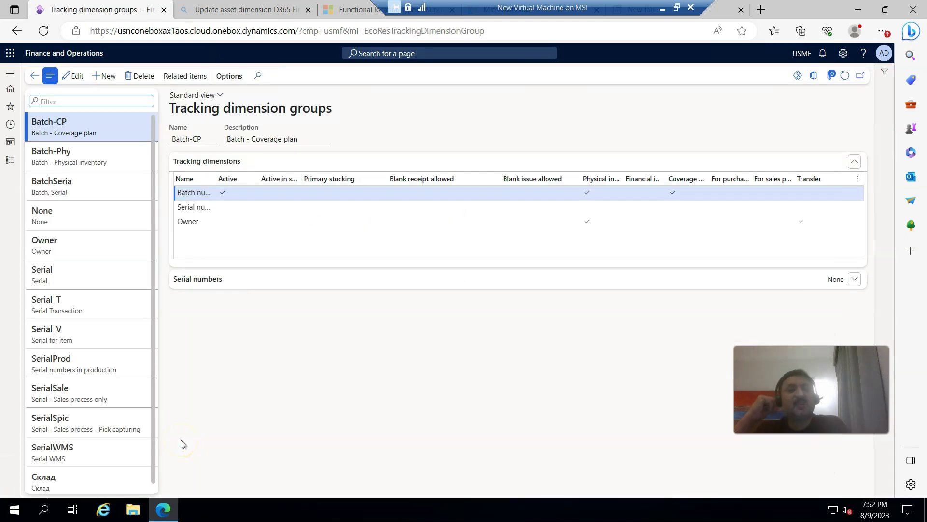
pyautogui.click(56, 278)
pyautogui.click(66, 295)
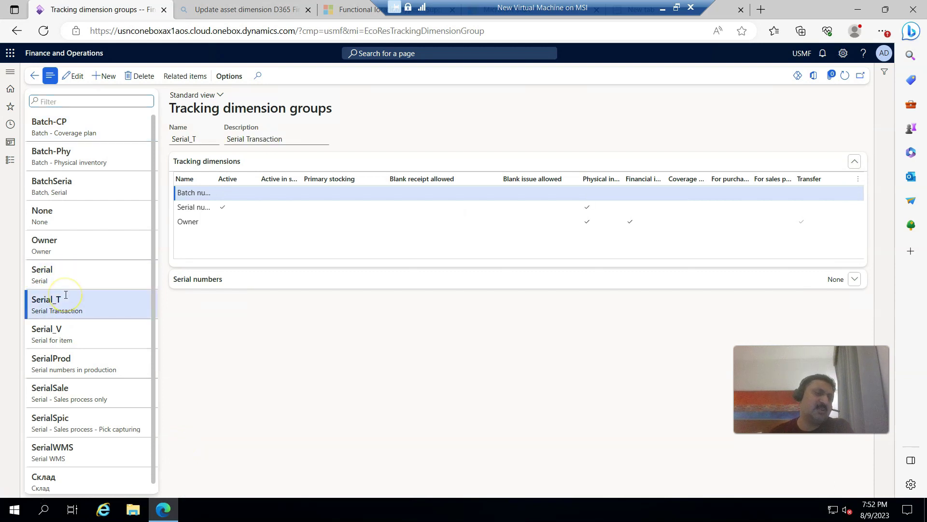
pyautogui.click(69, 325)
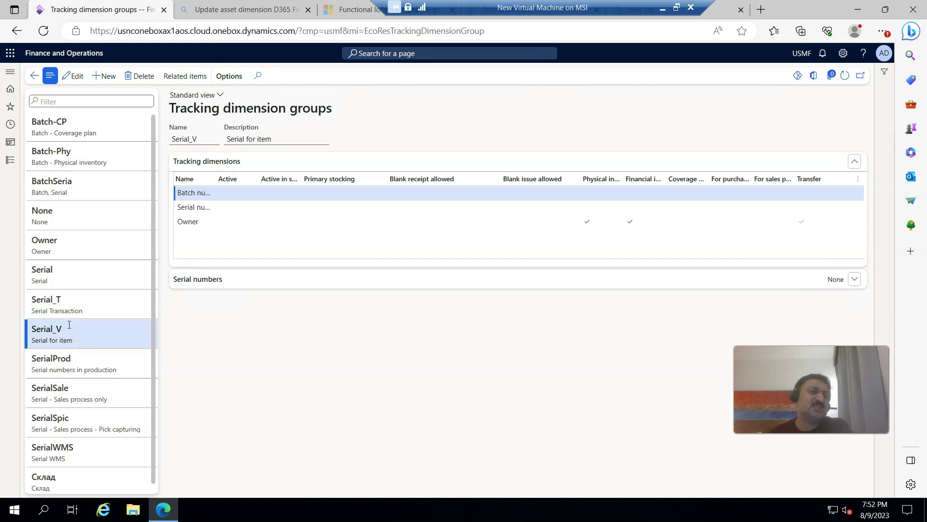
pyautogui.click(74, 76)
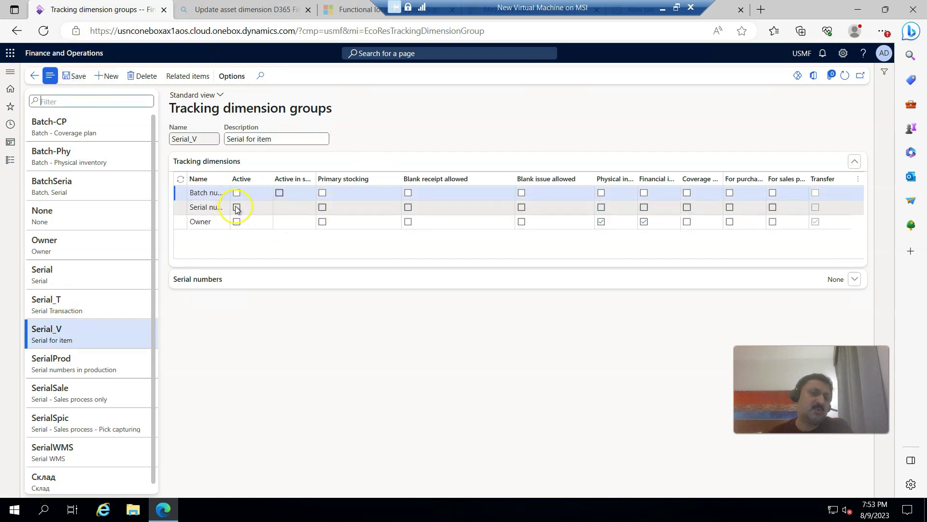
# Mark the Serial number dimension Active and Physical inventory, then expand the Serial numbers section.
pyautogui.click(236, 208)
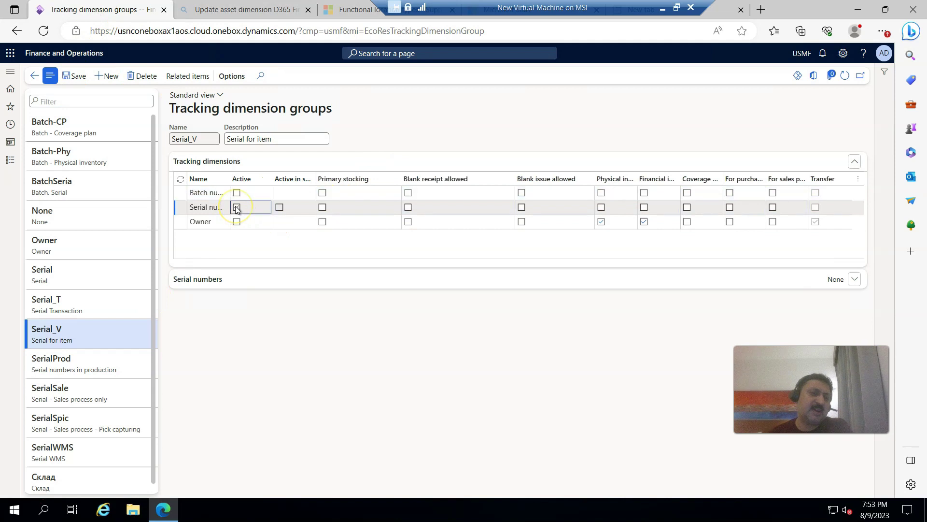
pyautogui.click(600, 208)
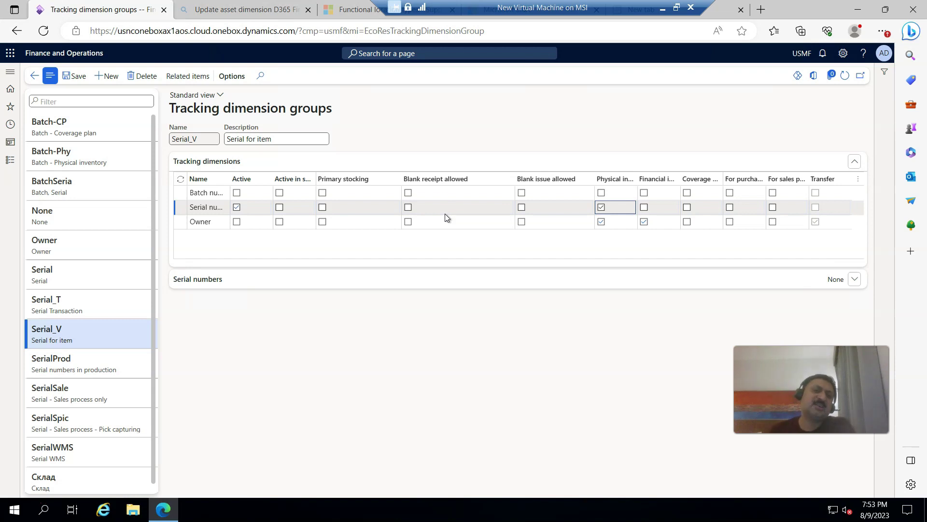
pyautogui.click(413, 211)
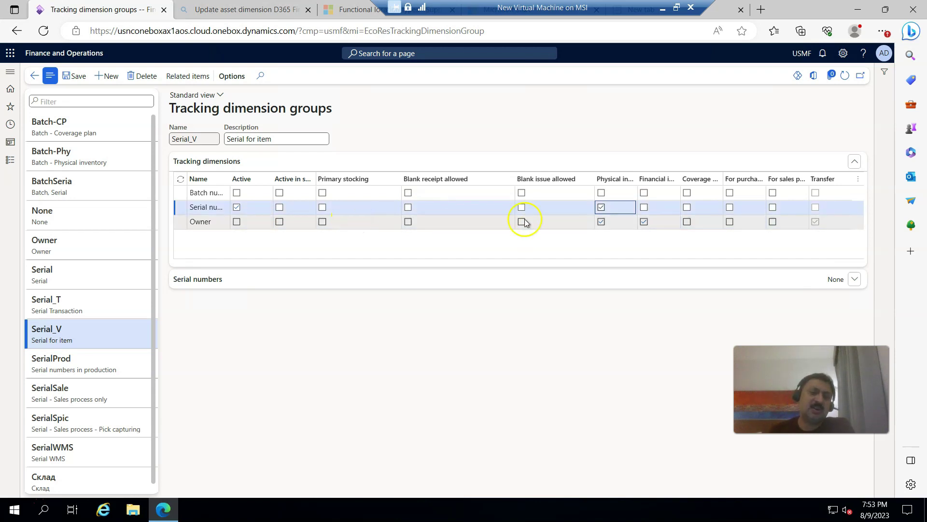
pyautogui.click(220, 280)
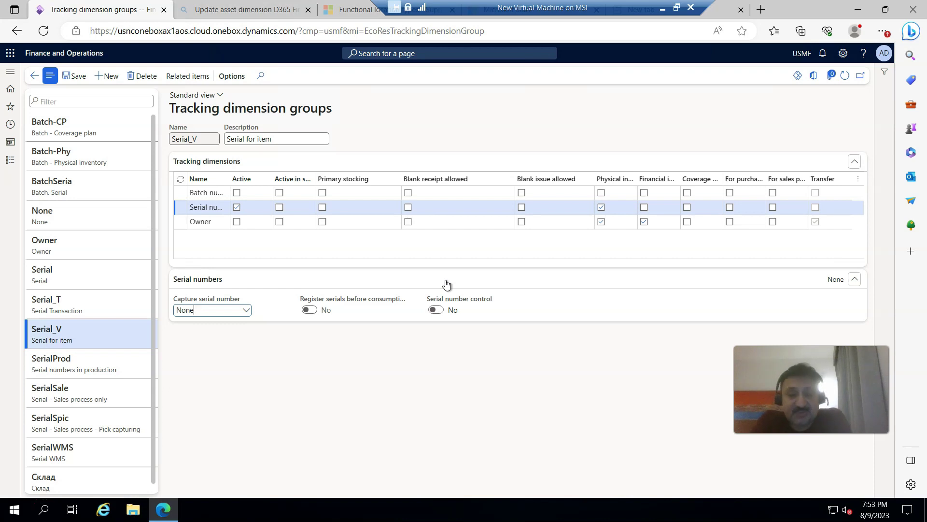
# Set Serial number control to Yes and save the Serial_V tracking group.
pyautogui.click(436, 310)
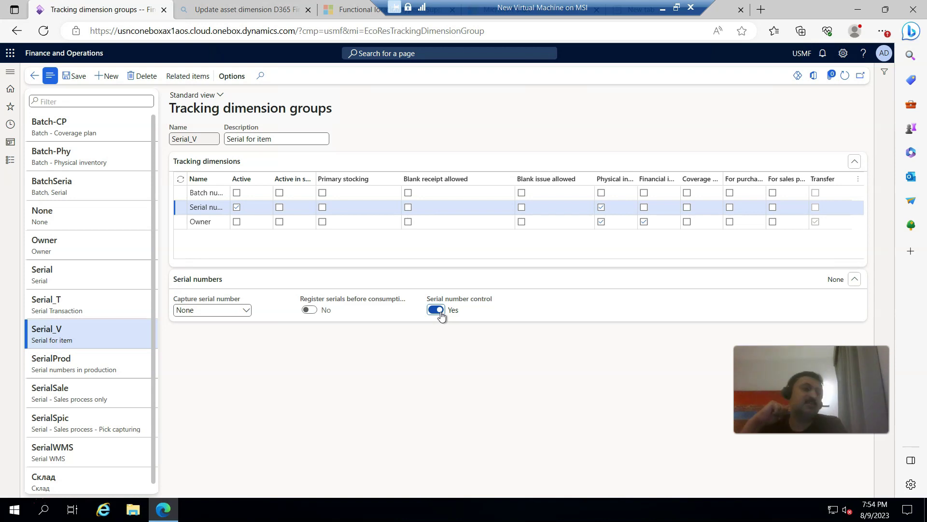
pyautogui.click(76, 76)
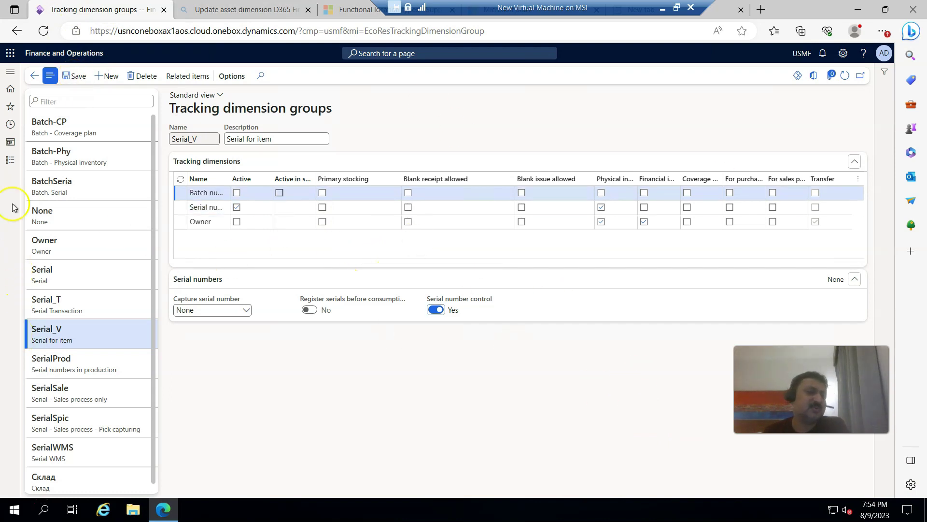
pyautogui.click(10, 160)
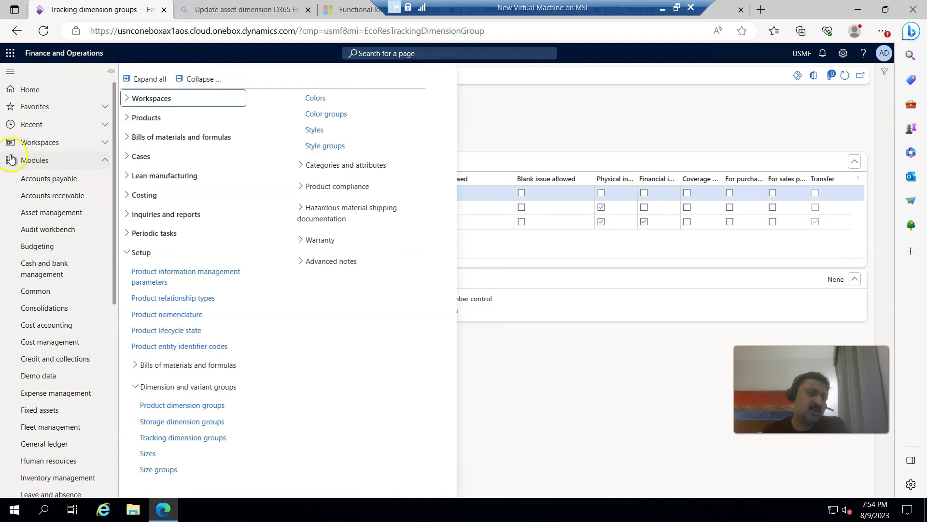
# Open Released products under Products and start a new released product.
pyautogui.click(134, 252)
pyautogui.click(129, 119)
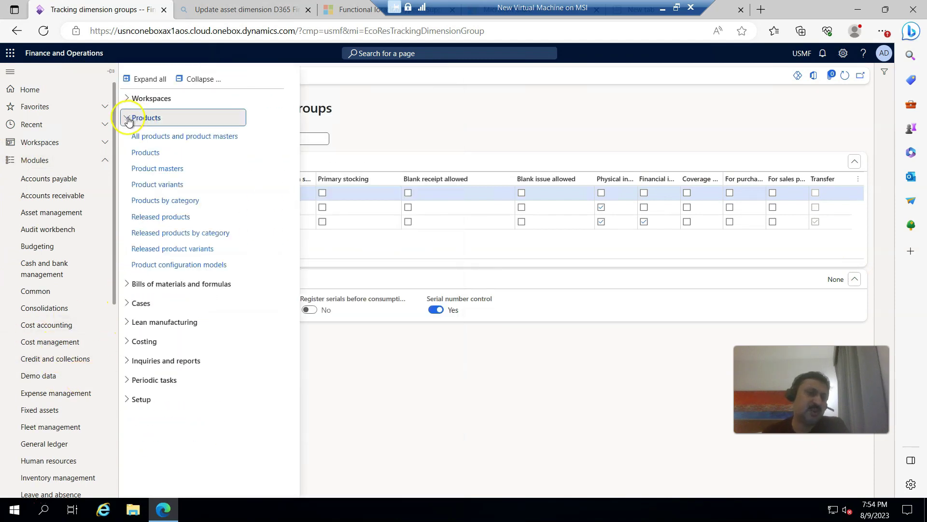
pyautogui.click(179, 217)
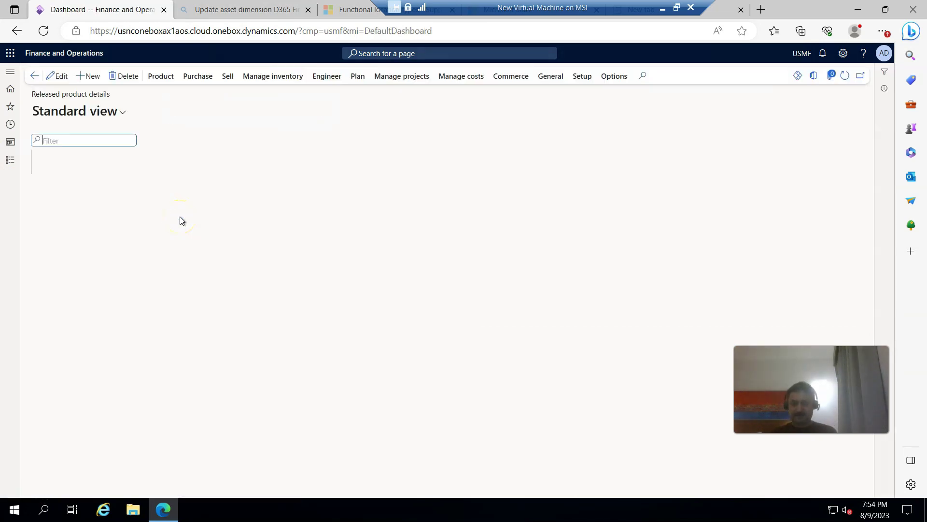
pyautogui.click(183, 144)
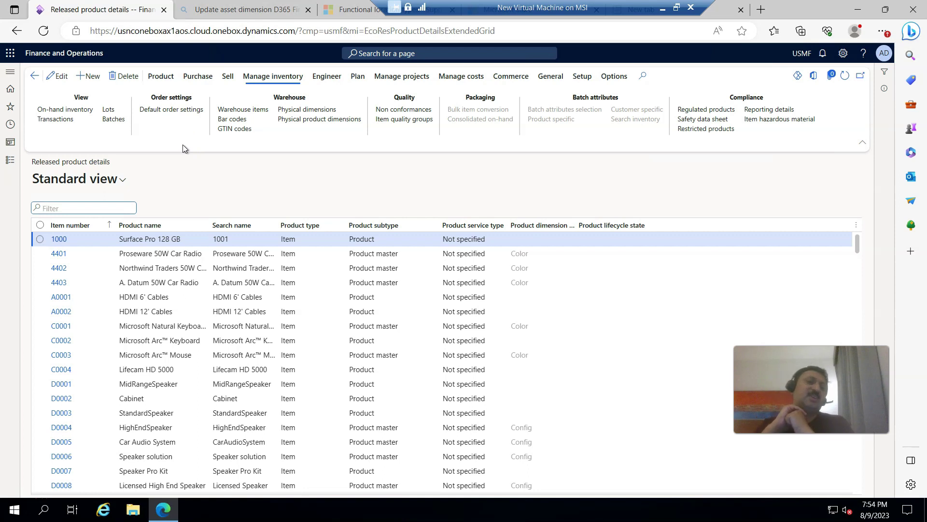
pyautogui.click(94, 75)
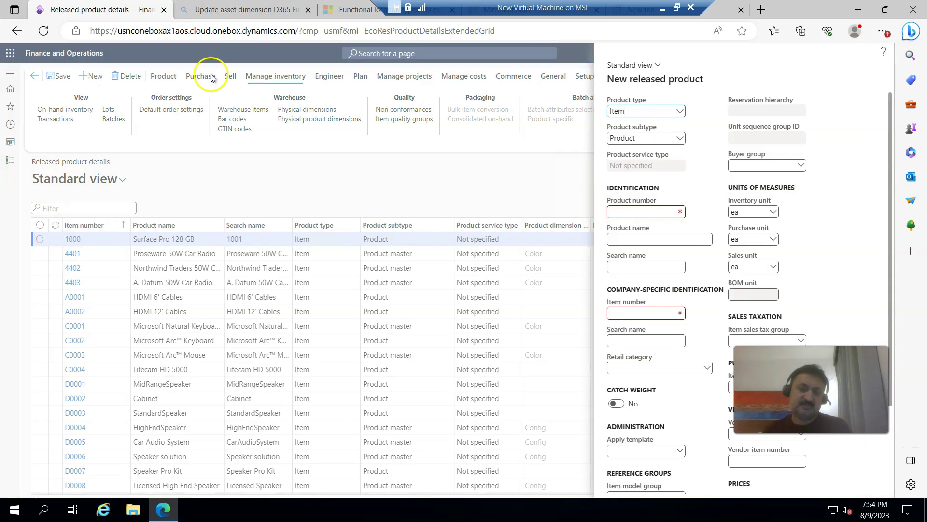
# Enter V_9999 as both the product number and the product name.
pyautogui.click(639, 213)
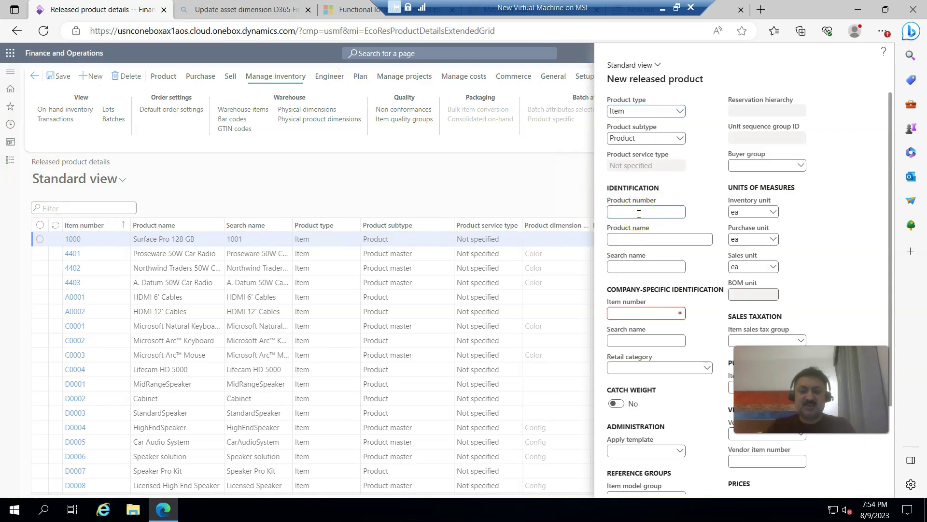
pyautogui.write('V_')
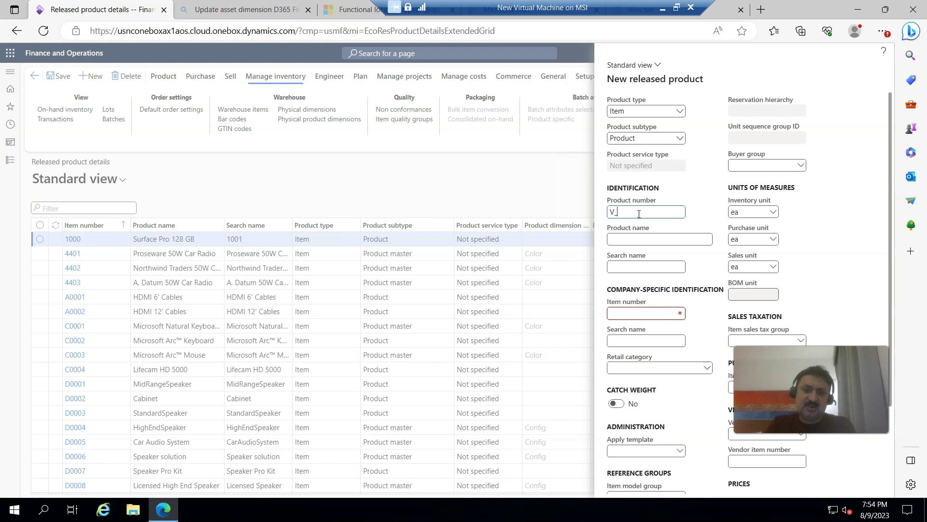
pyautogui.write('9999')
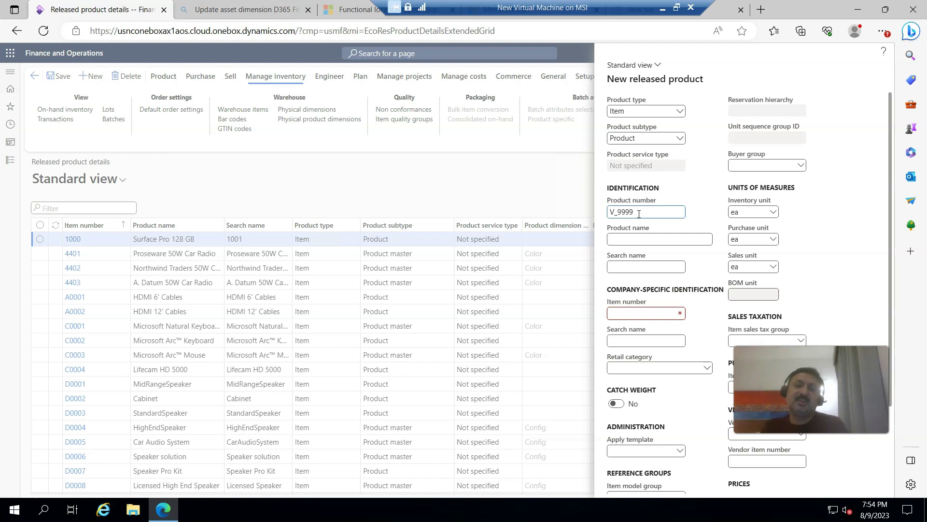
pyautogui.press('Tab')
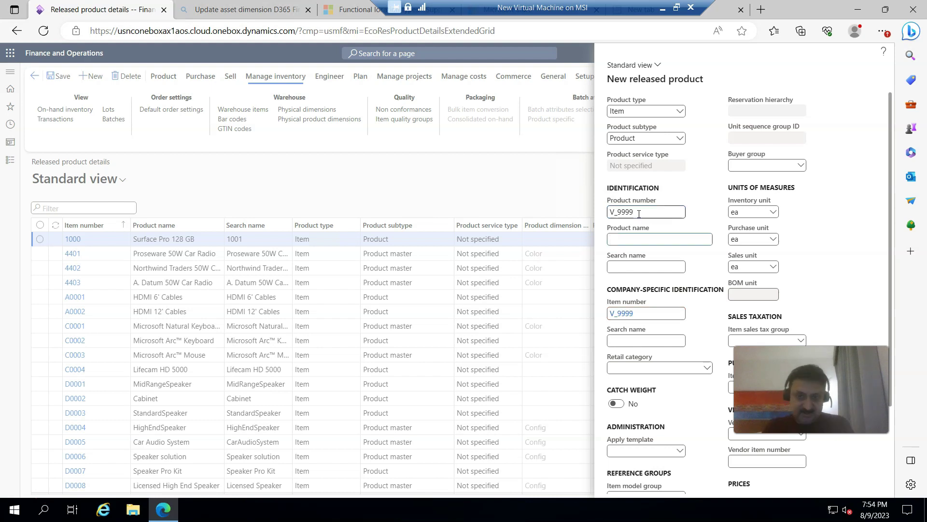
pyautogui.write('_V999')
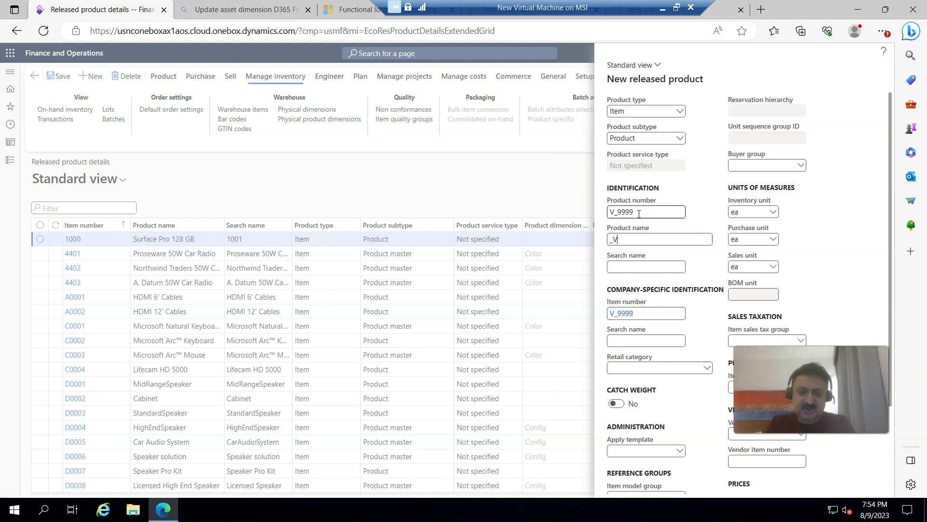
pyautogui.press('BackSpace')
pyautogui.press('BackSpace')
pyautogui.press('BackSpace')
pyautogui.press('BackSpace')
pyautogui.press('BackSpace')
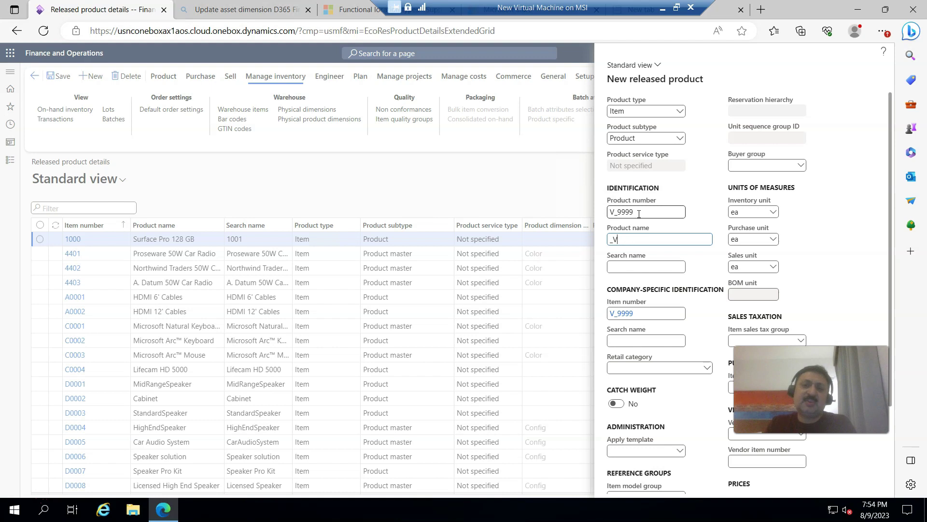
pyautogui.write('V')
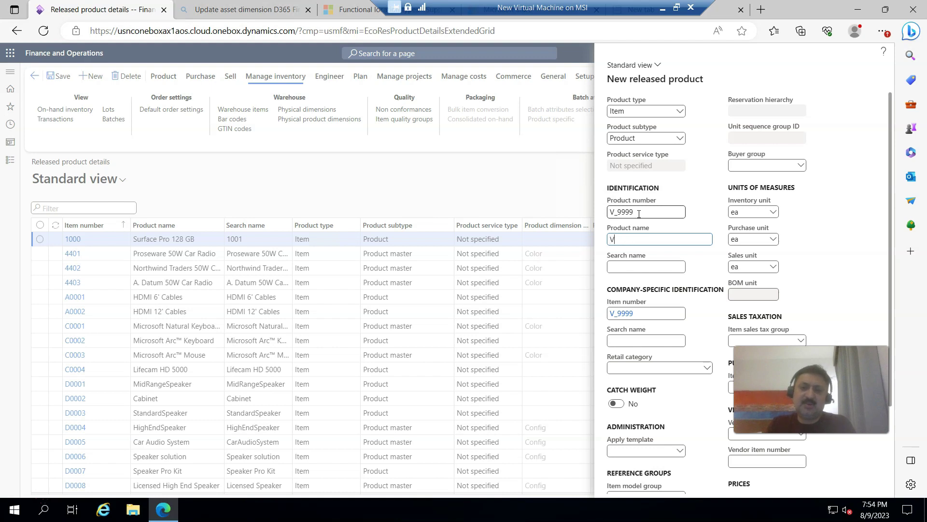
pyautogui.write('_9999')
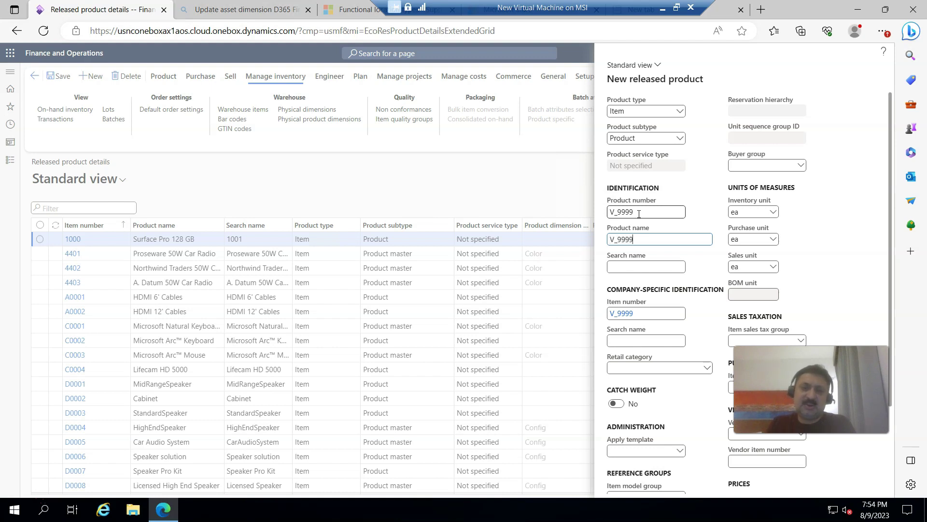
pyautogui.press('Tab')
pyautogui.press('Tab')
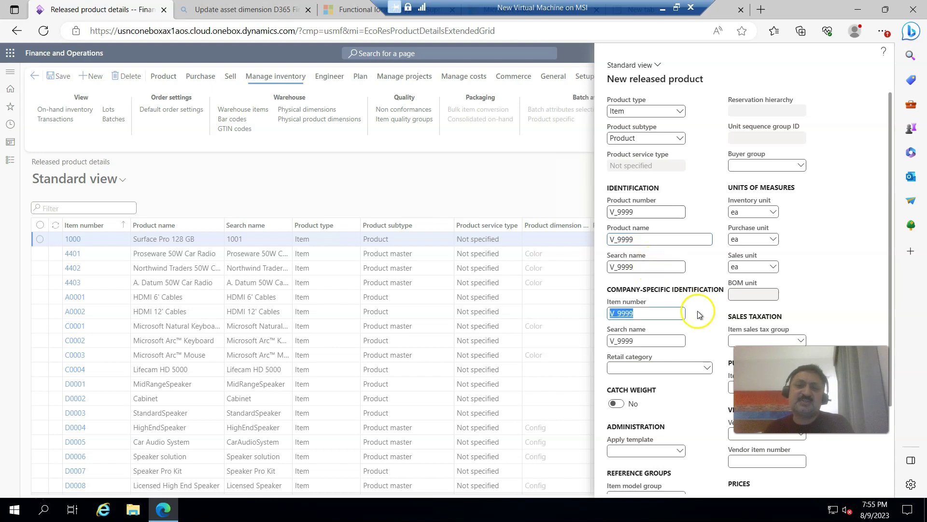
# Assign item model group FIFO, item group Audio, storage group SiteWH and tracking group Serial_V.
pyautogui.scroll(-2, 669, 322)
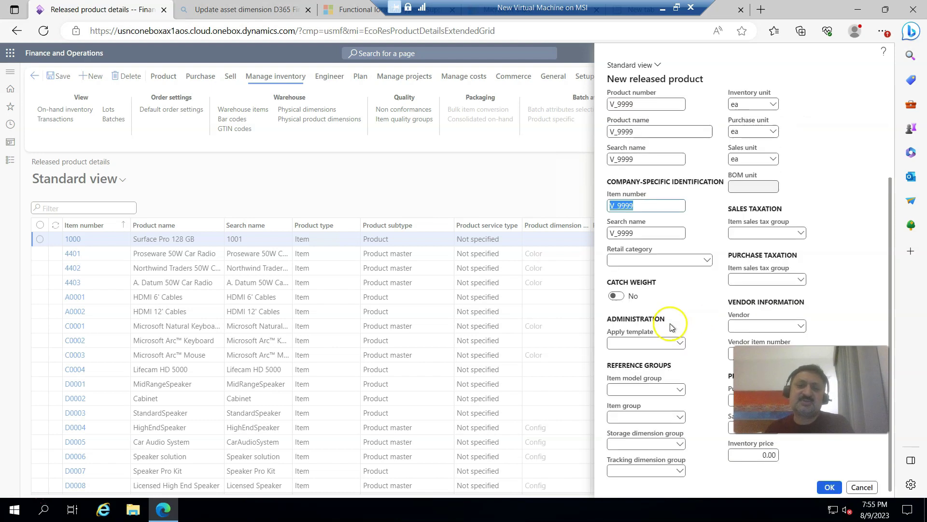
pyautogui.click(677, 394)
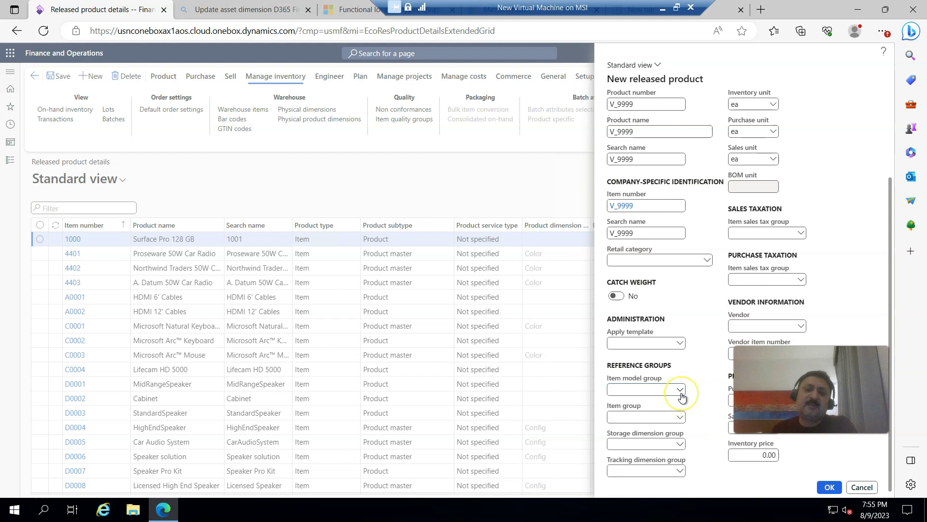
pyautogui.click(681, 390)
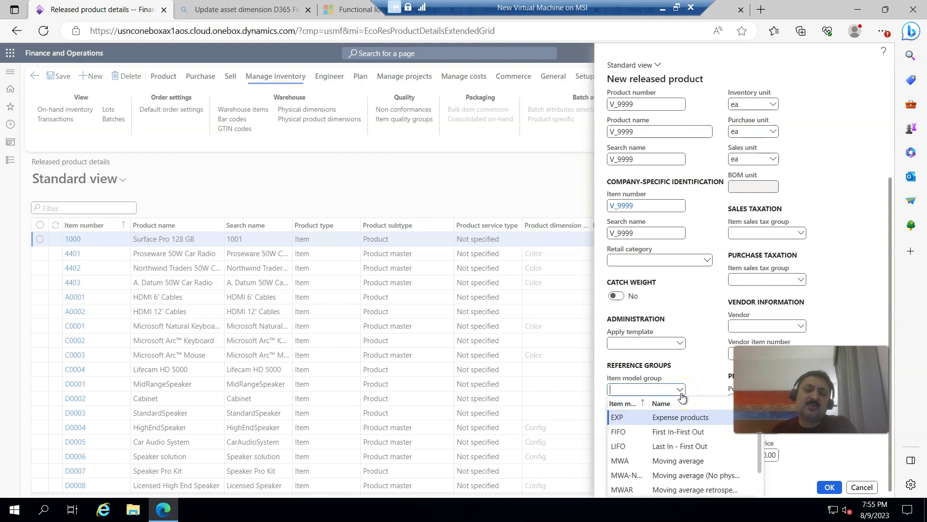
pyautogui.click(621, 431)
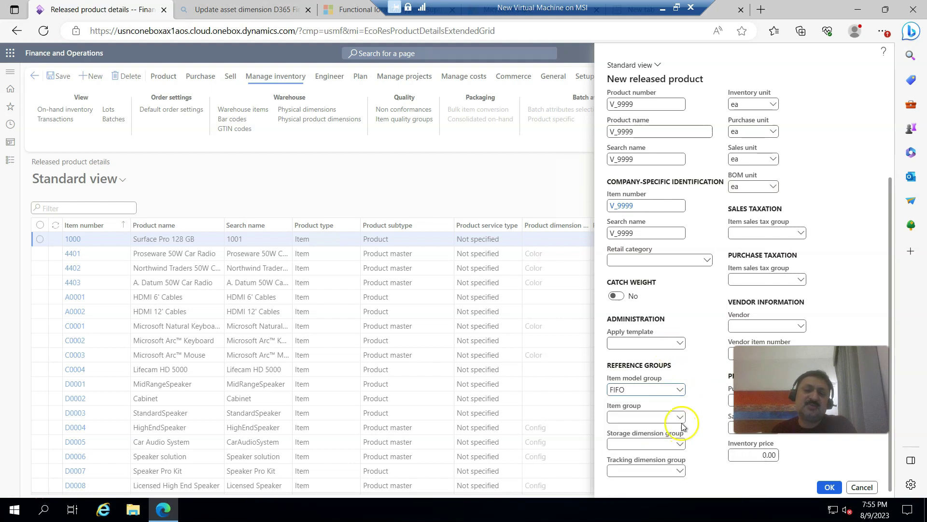
pyautogui.click(681, 416)
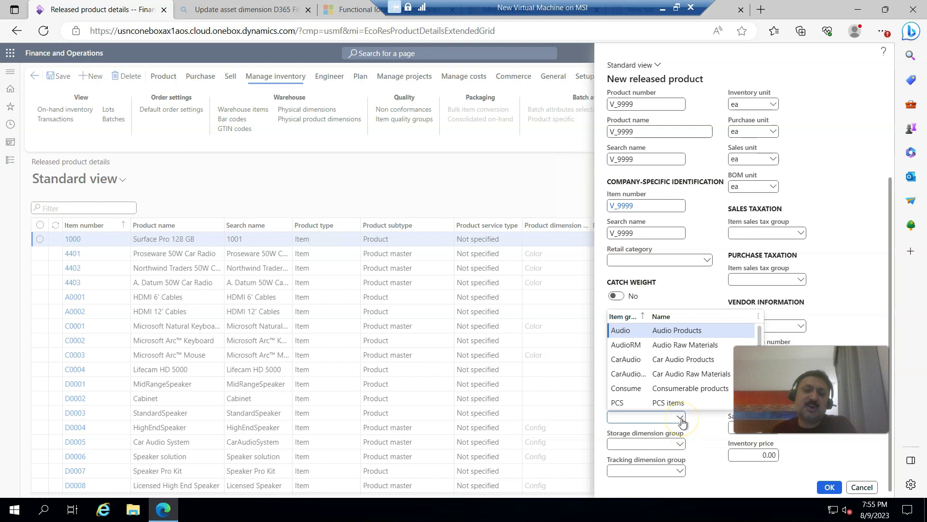
pyautogui.click(623, 329)
pyautogui.click(681, 447)
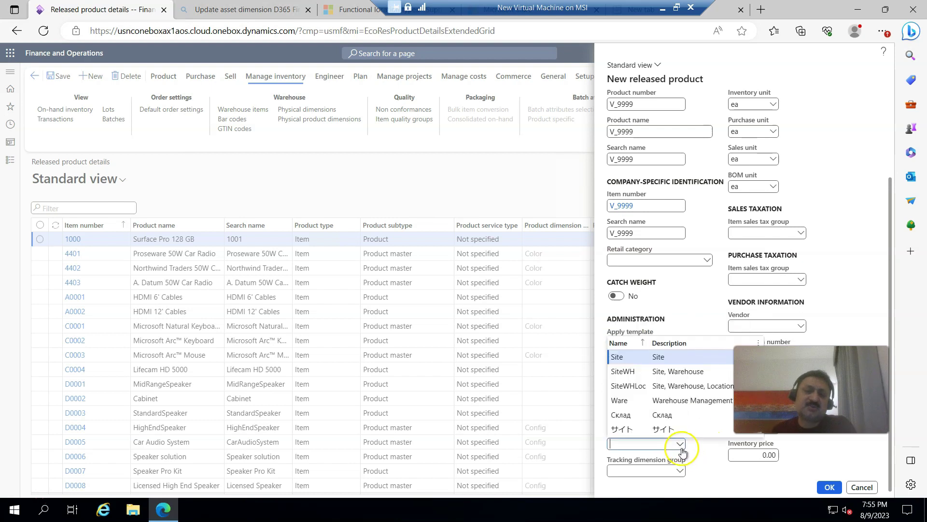
pyautogui.click(628, 372)
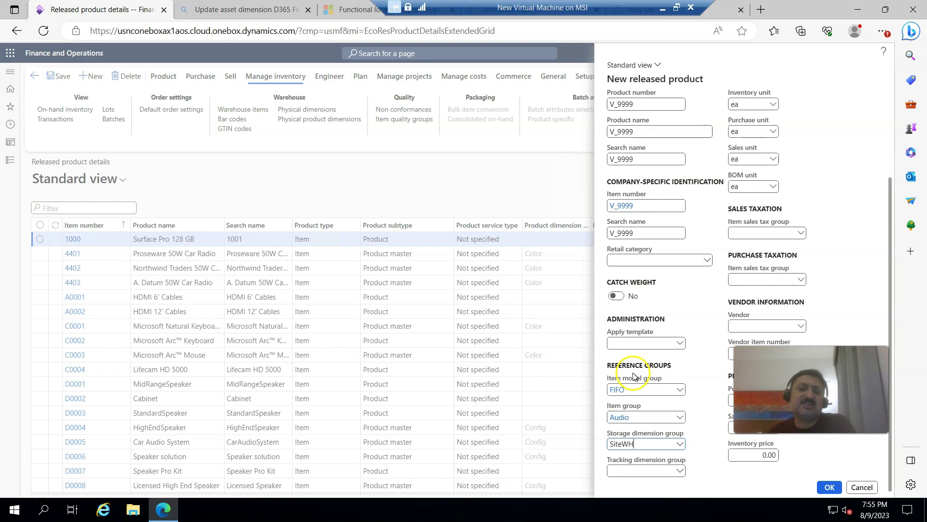
pyautogui.click(682, 470)
pyautogui.scroll(-3, 666, 435)
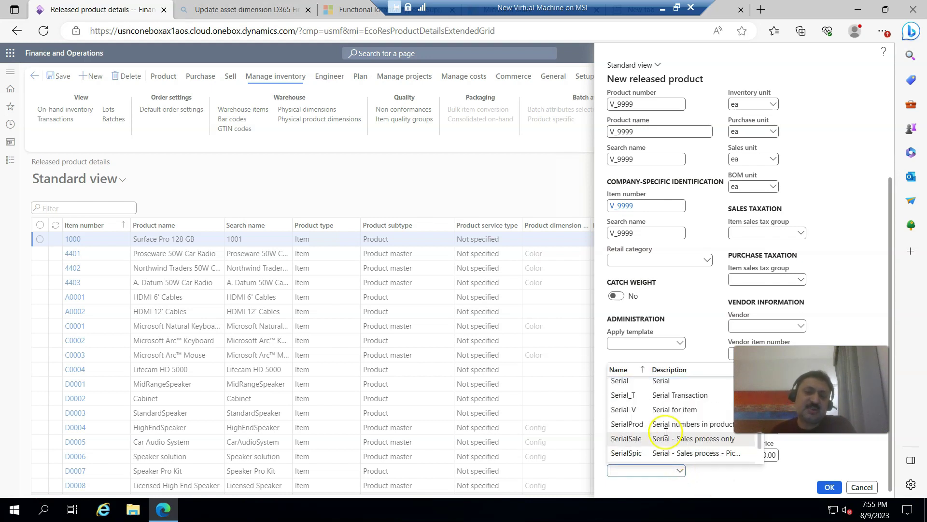
pyautogui.click(624, 408)
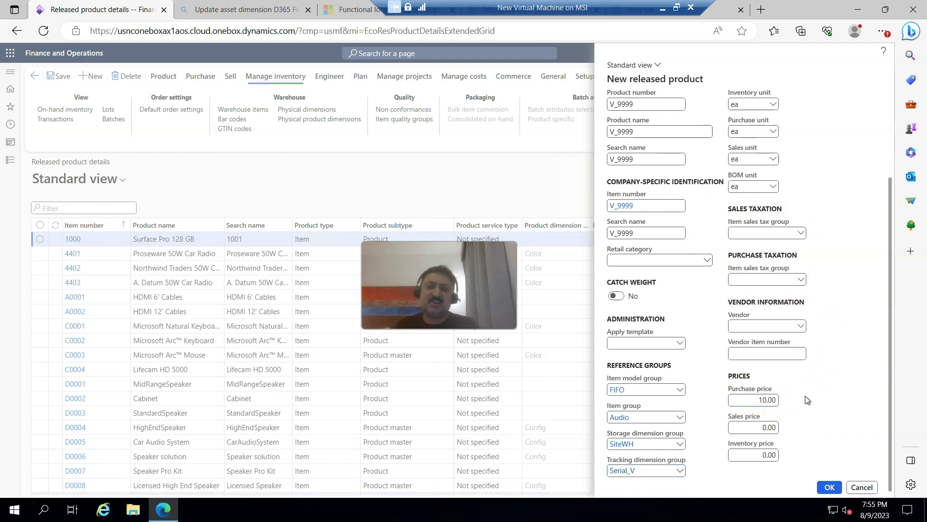
# Set sales price 20 and inventory price 15, then create released product V_9999.
pyautogui.click(765, 427)
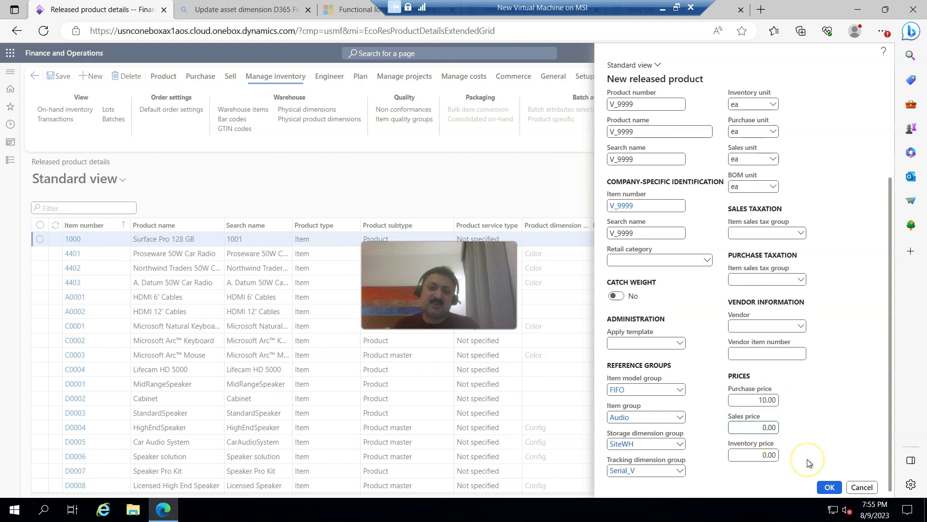
pyautogui.click(763, 455)
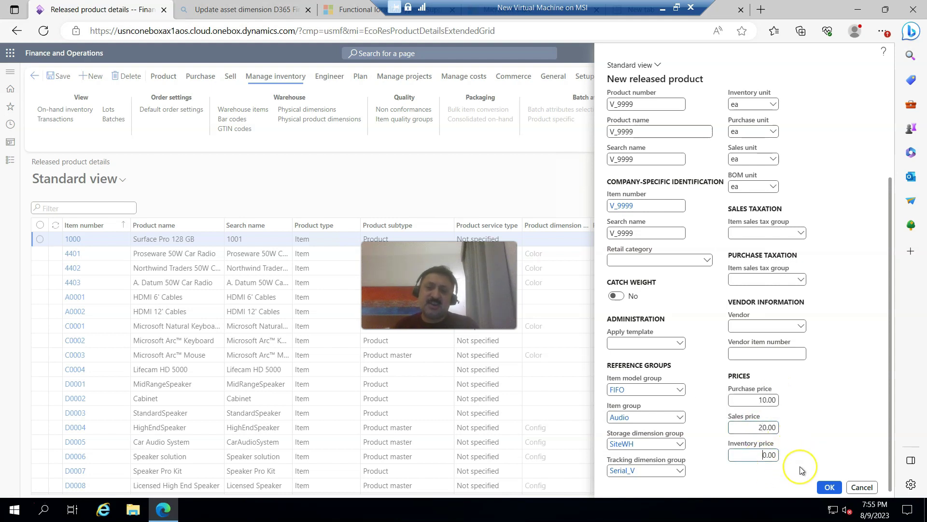
pyautogui.press('BackSpace')
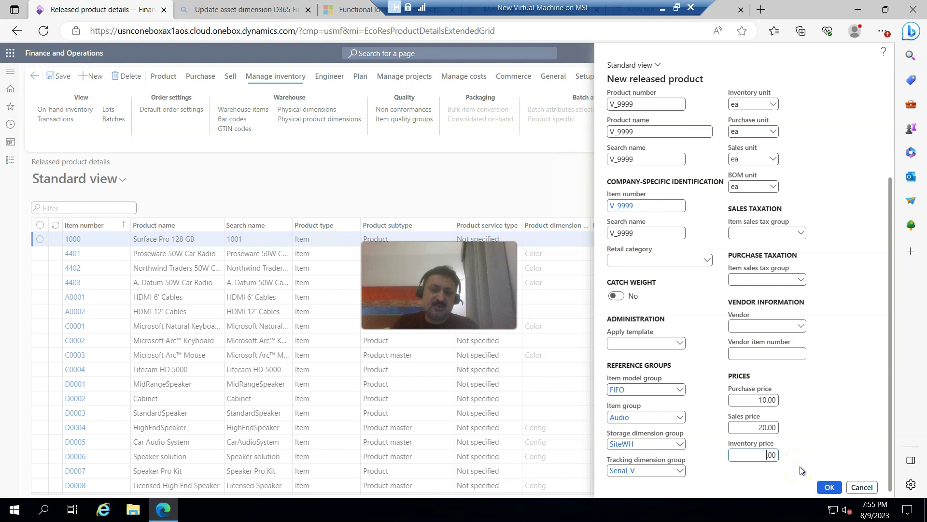
pyautogui.write('15')
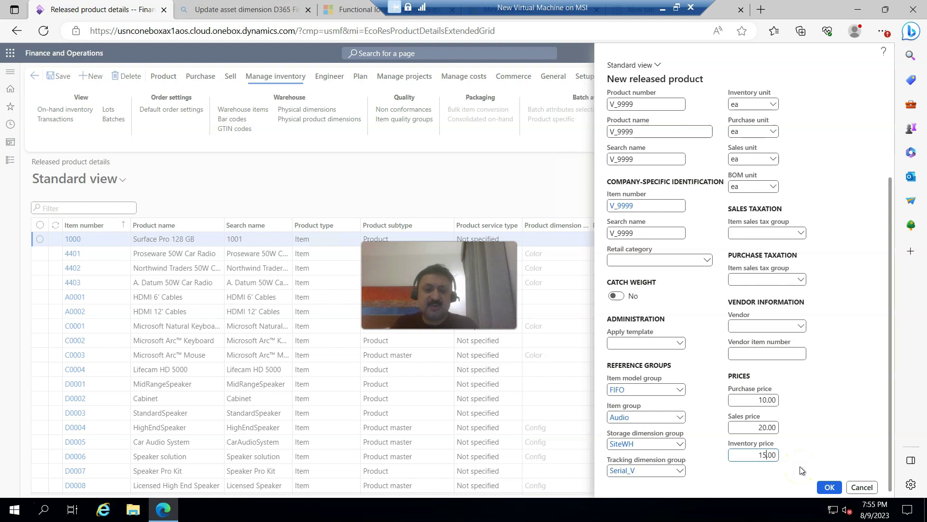
pyautogui.click(830, 487)
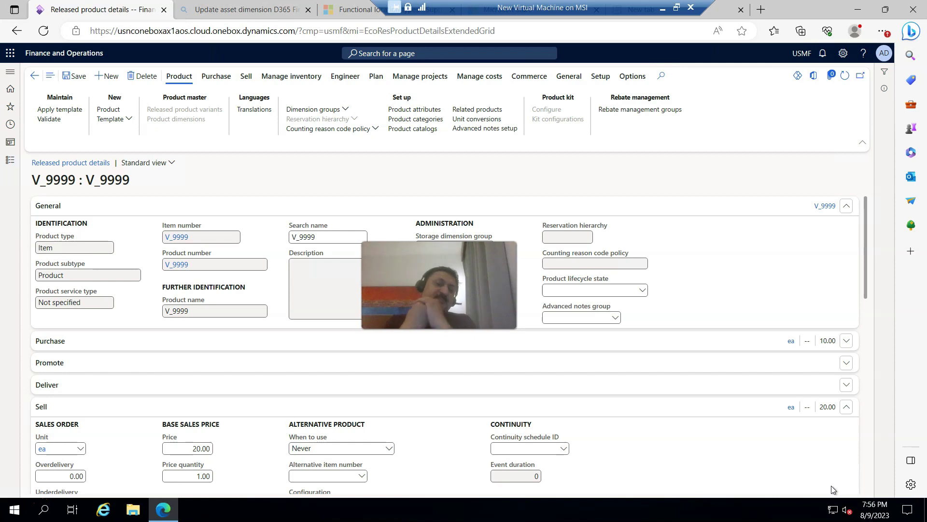
pyautogui.scroll(-5, 473, 393)
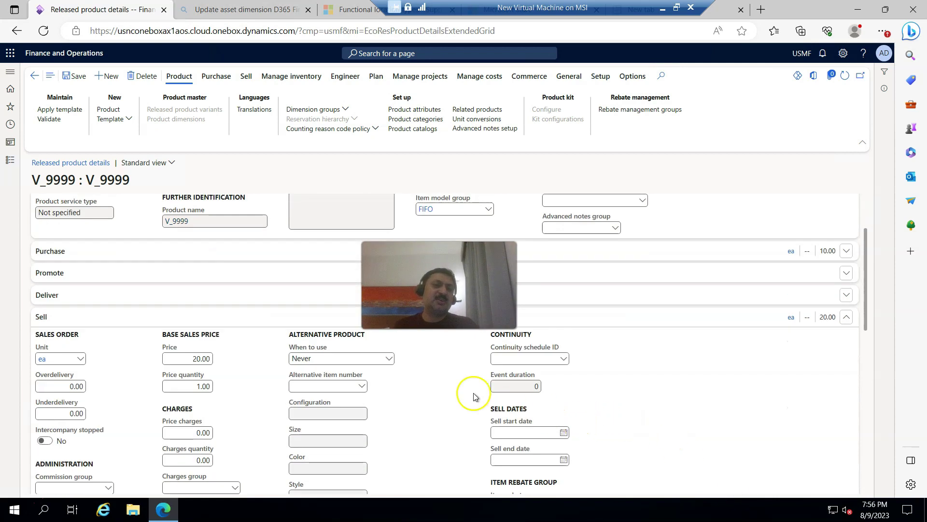
pyautogui.scroll(5, 424, 394)
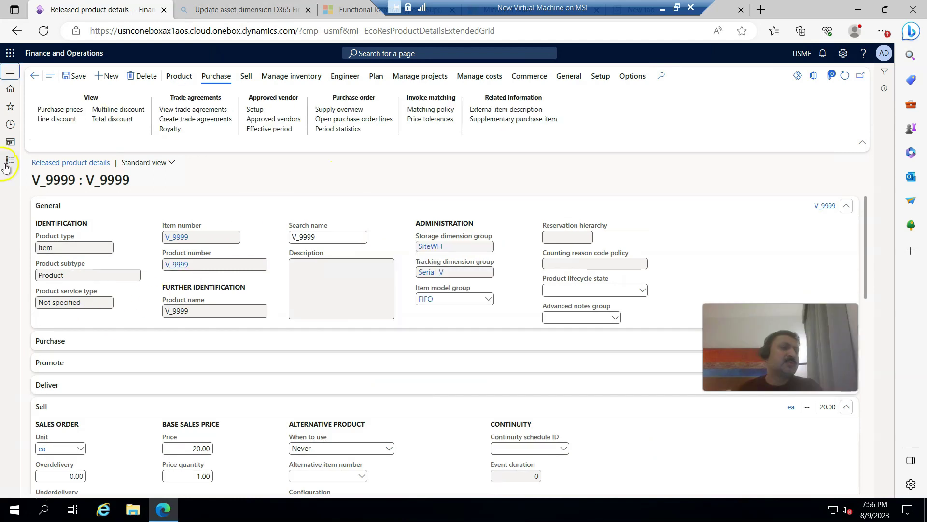
# Navigate through Procurement and sourcing to the All purchase orders list.
pyautogui.click(8, 165)
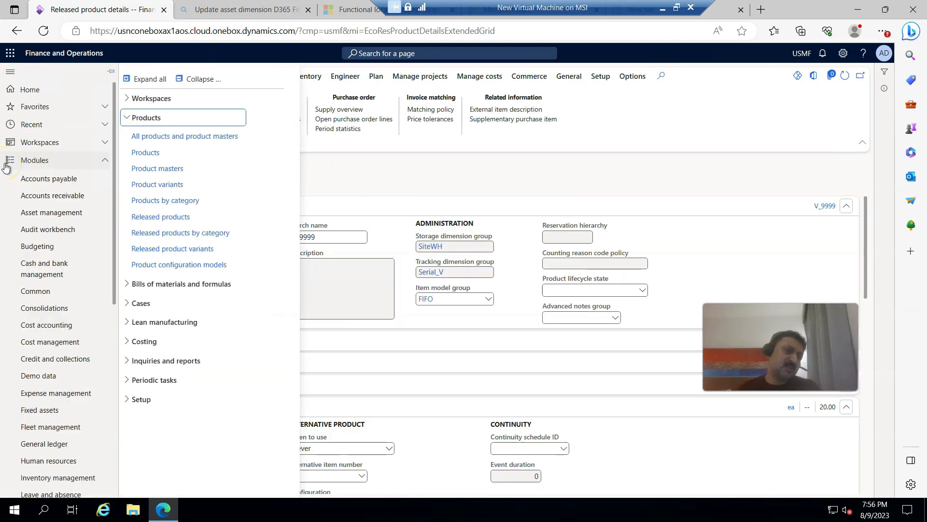
pyautogui.scroll(-4, 76, 280)
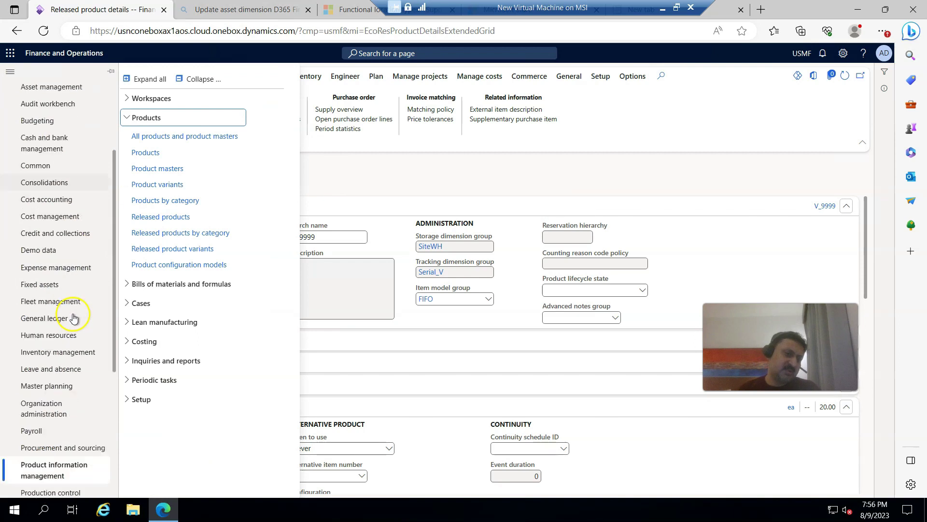
pyautogui.click(69, 385)
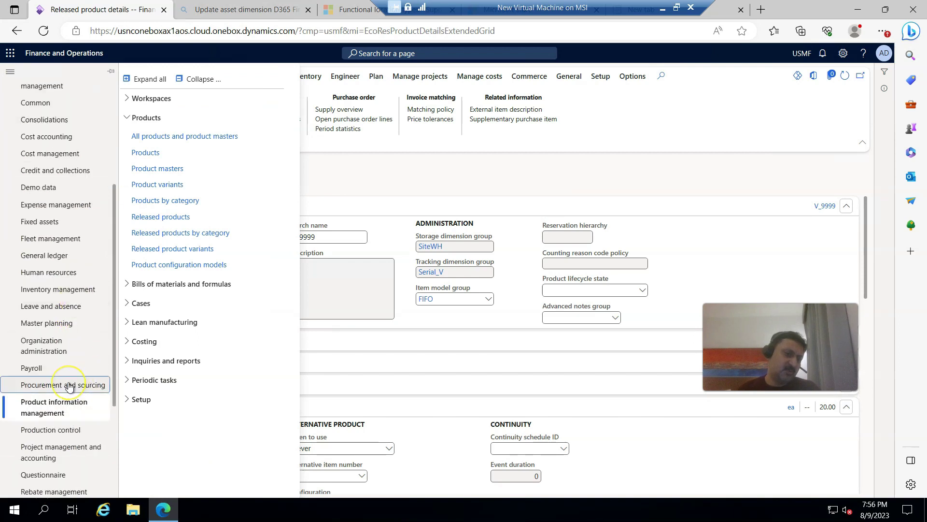
pyautogui.scroll(4, 99, 252)
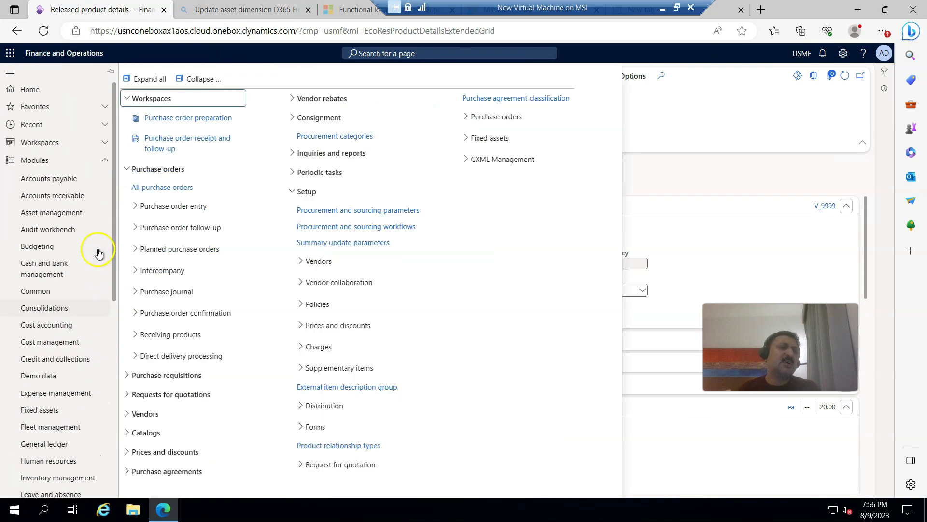
pyautogui.click(56, 180)
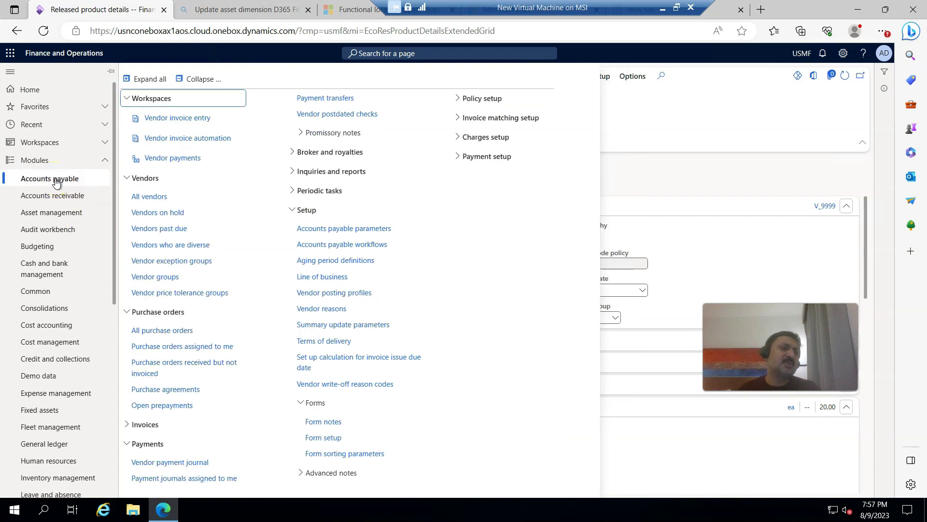
pyautogui.scroll(-5, 62, 394)
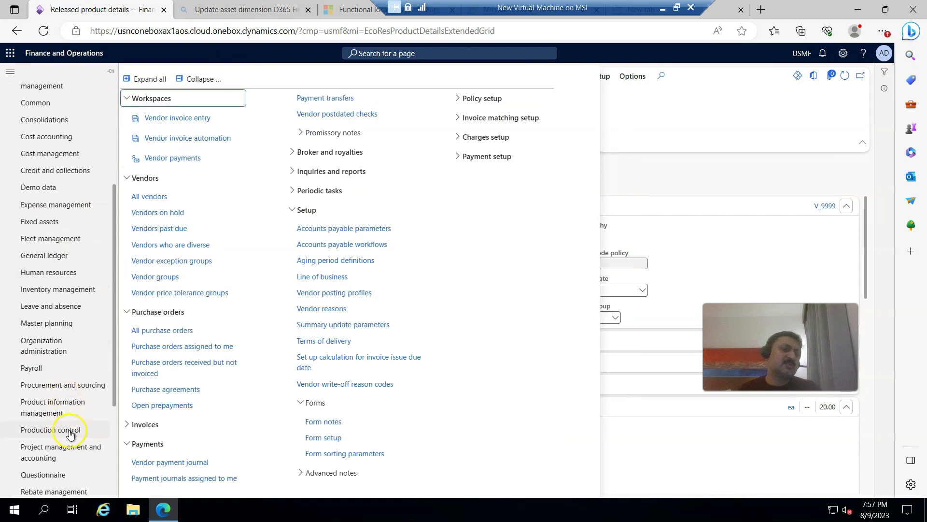
pyautogui.click(79, 328)
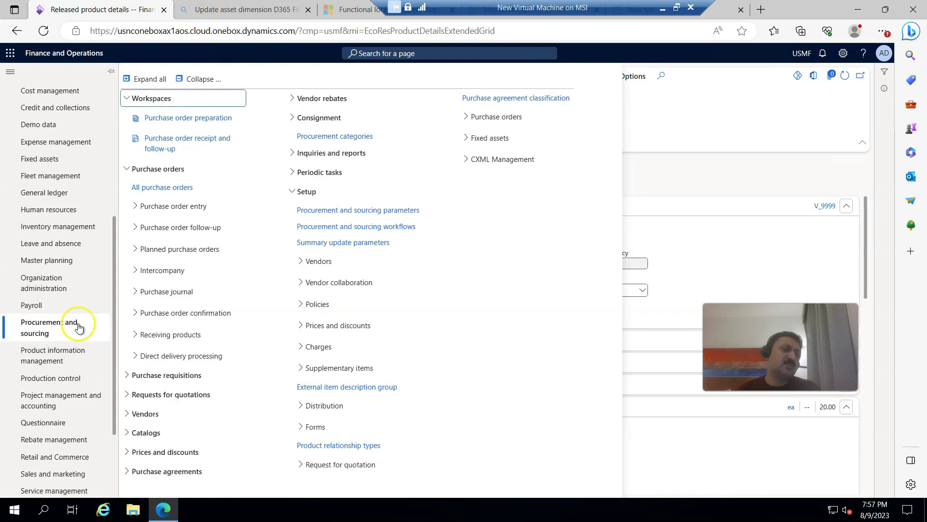
pyautogui.click(166, 188)
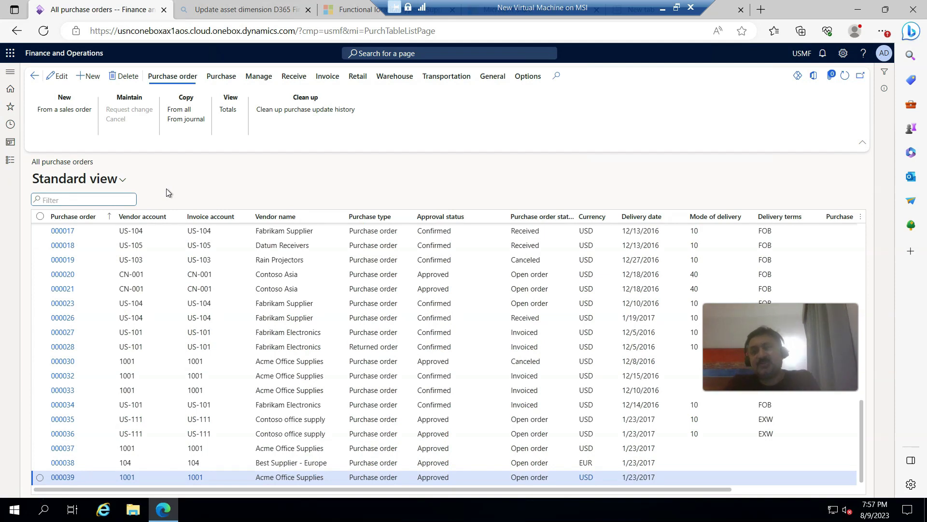
# Create a new purchase order for vendor account 1002, Lande Packaging Supplies.
pyautogui.click(88, 84)
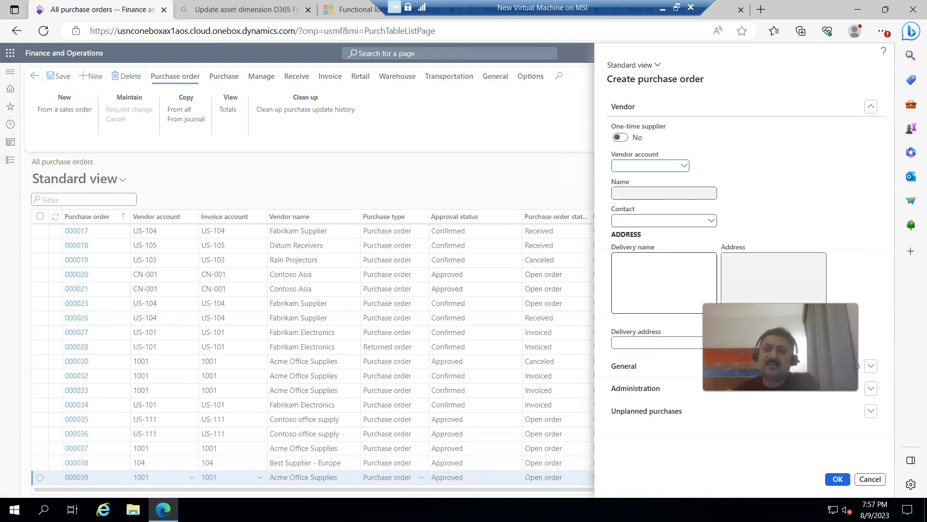
pyautogui.click(685, 166)
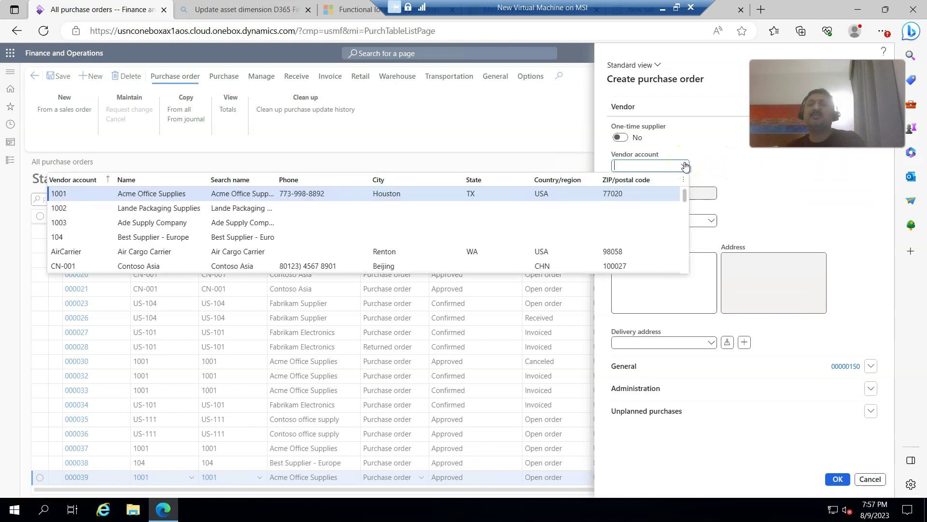
pyautogui.click(62, 214)
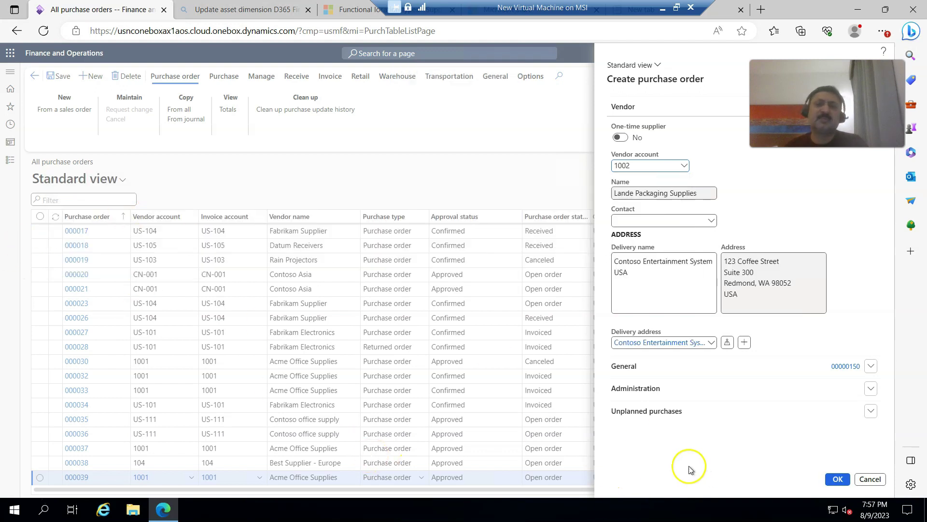
pyautogui.click(840, 479)
# Filter the item lookup to V_ and pick item V_9999 for the new order line.
pyautogui.click(228, 389)
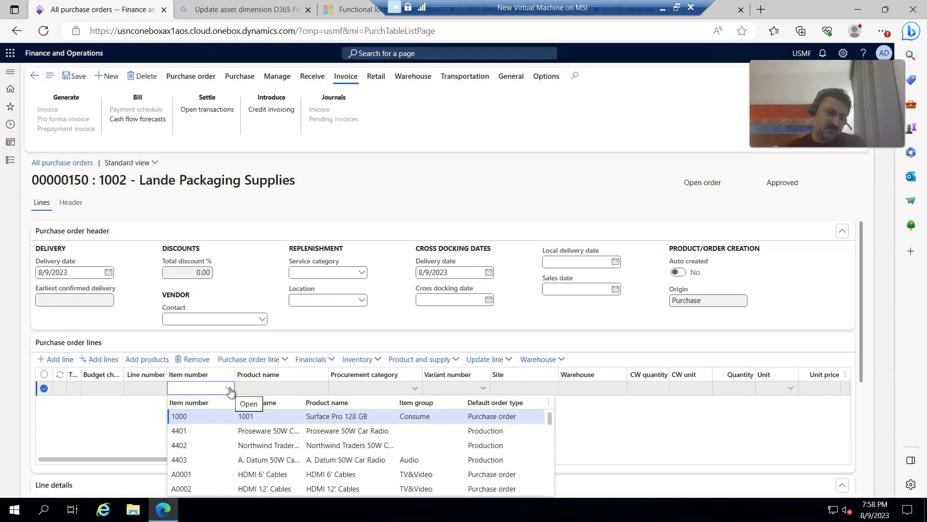
pyautogui.click(192, 404)
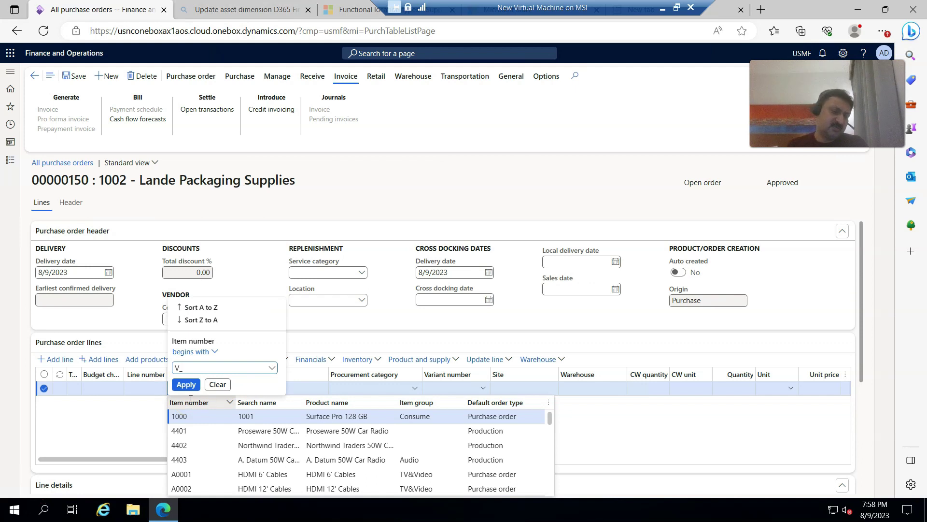
pyautogui.write('V_')
pyautogui.click(186, 384)
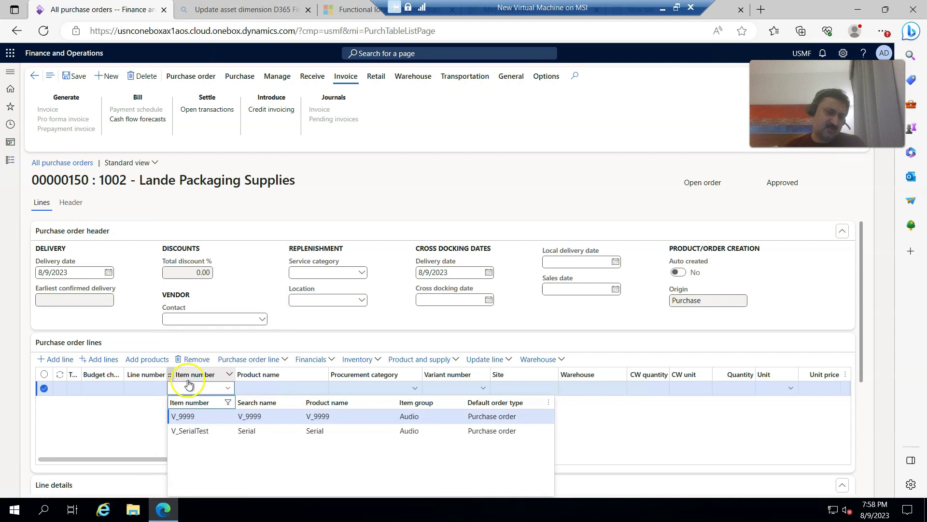
pyautogui.click(202, 417)
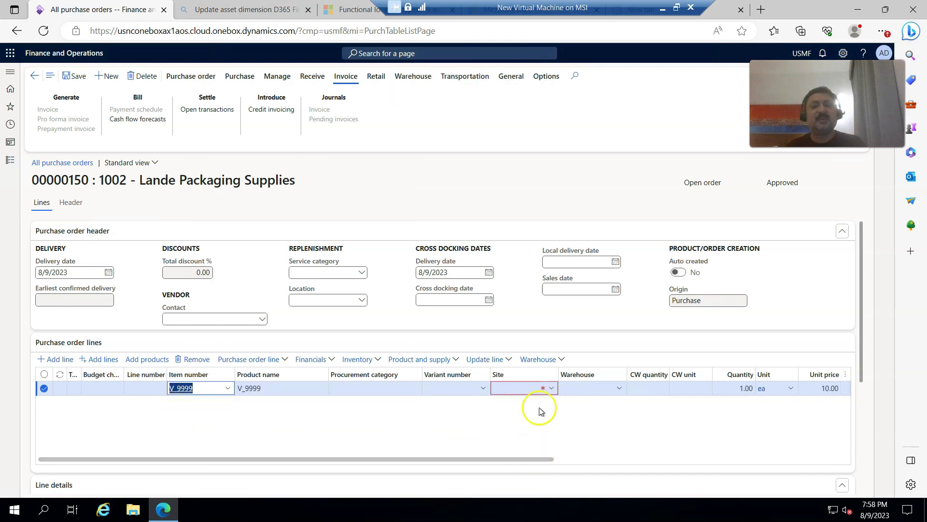
# Set the V_9999 line to site 1, warehouse 11 and quantity 4.
pyautogui.click(552, 389)
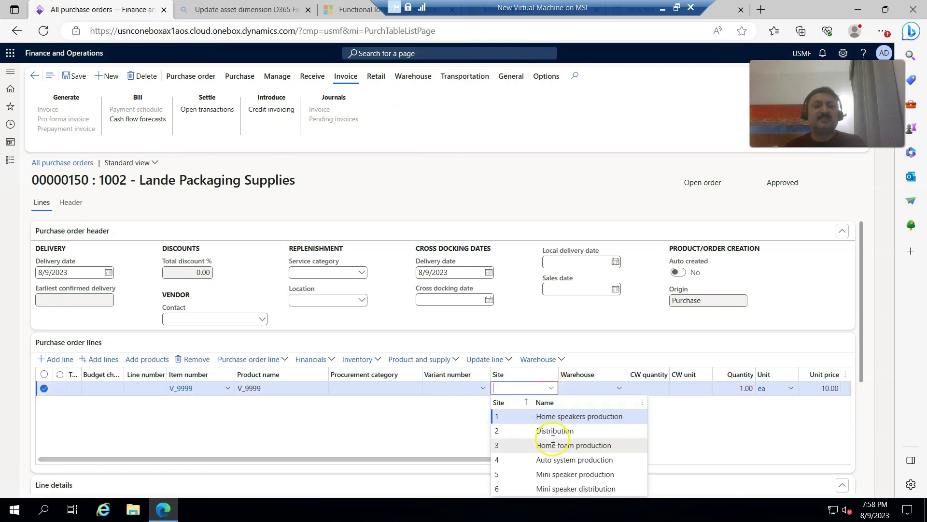
pyautogui.click(500, 420)
pyautogui.click(619, 388)
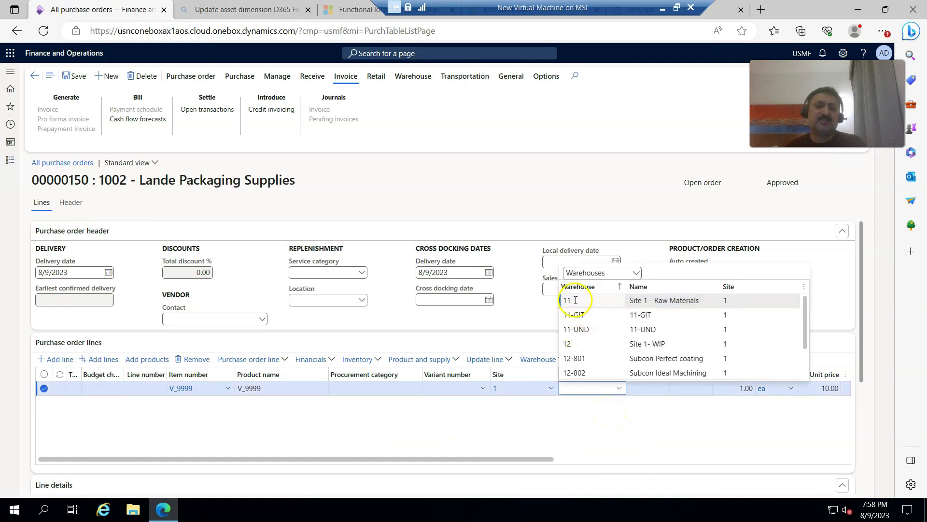
pyautogui.click(573, 299)
pyautogui.moveTo(516, 460); pyautogui.dragTo(594, 459)
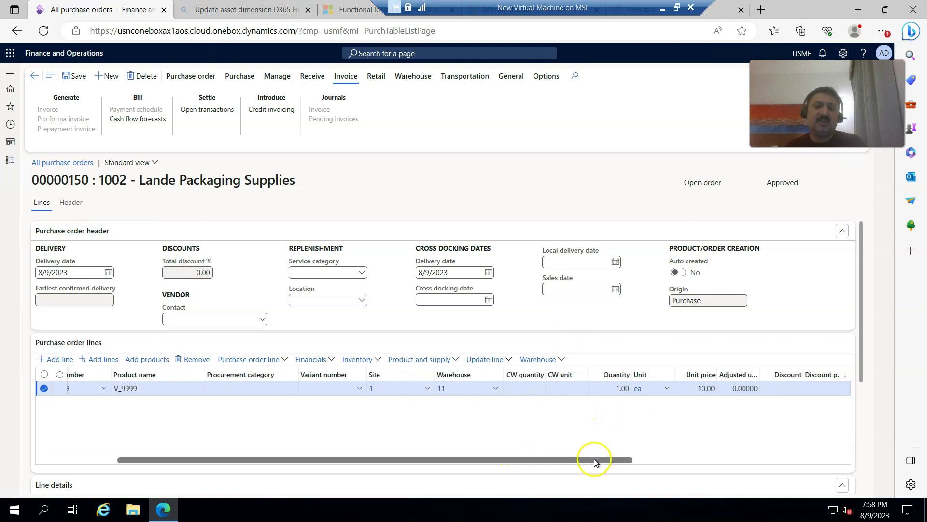
pyautogui.click(621, 387)
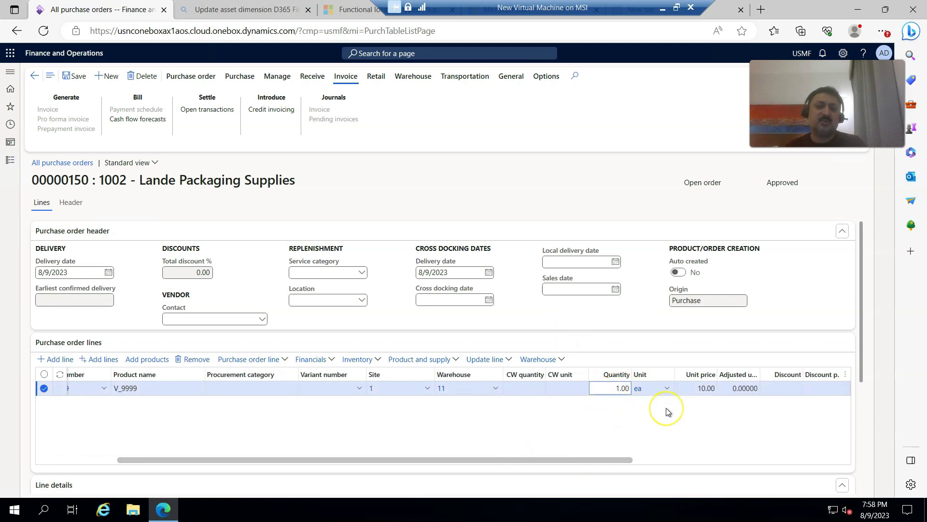
pyautogui.press('Tab')
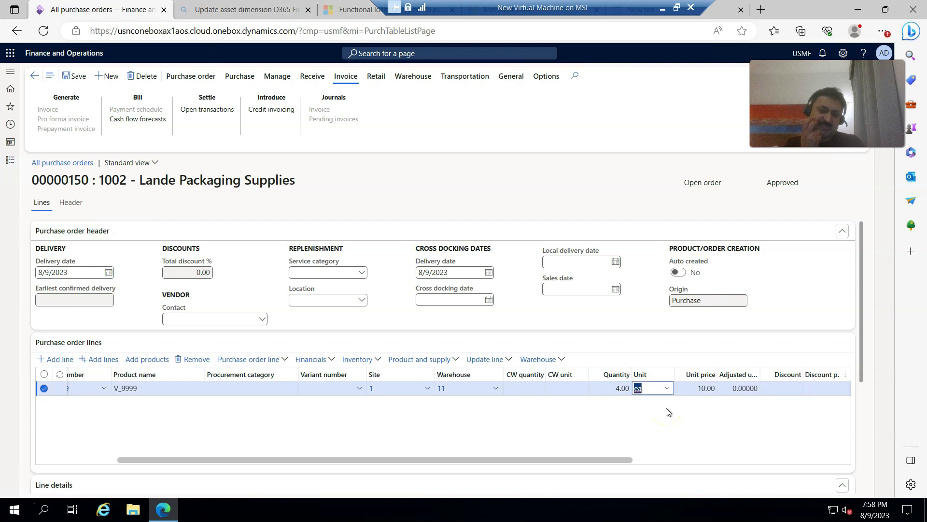
pyautogui.click(694, 436)
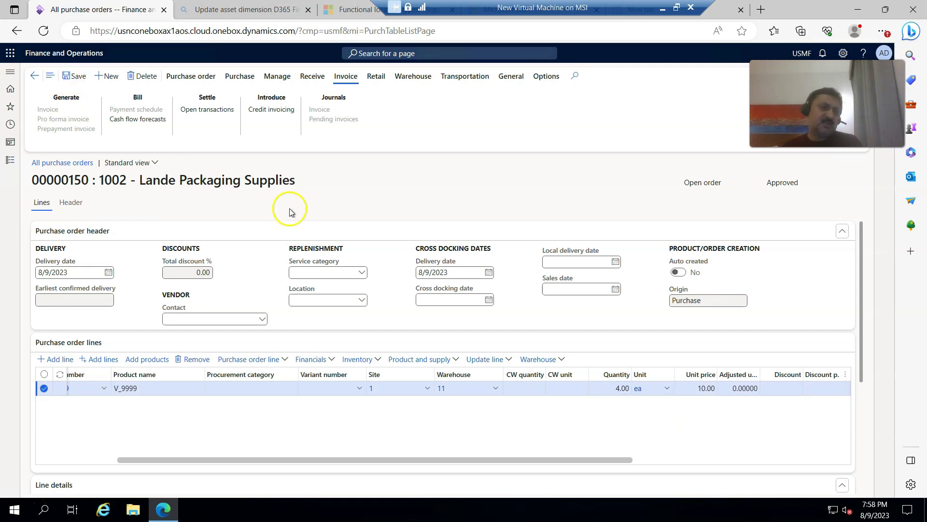
# Open Registration for the V_9999 line and split off single units of quantity 1.00.
pyautogui.click(479, 361)
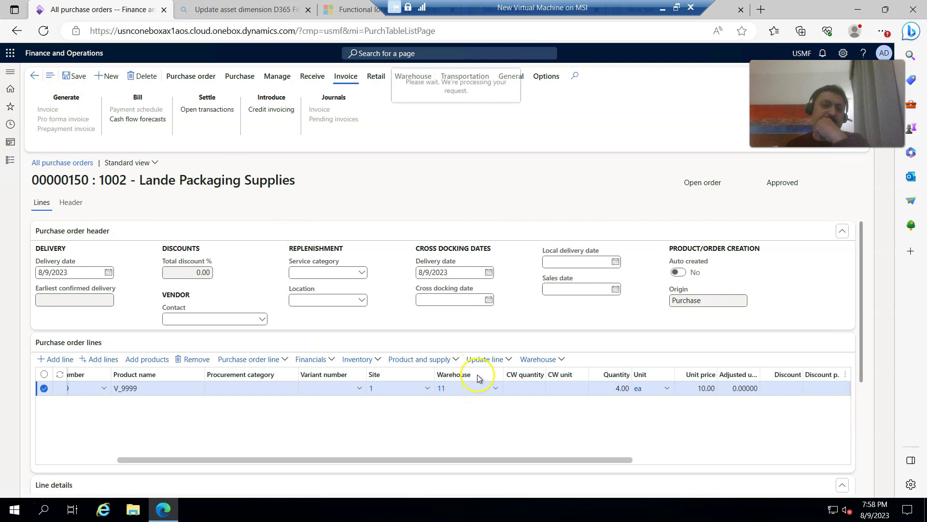
pyautogui.click(507, 360)
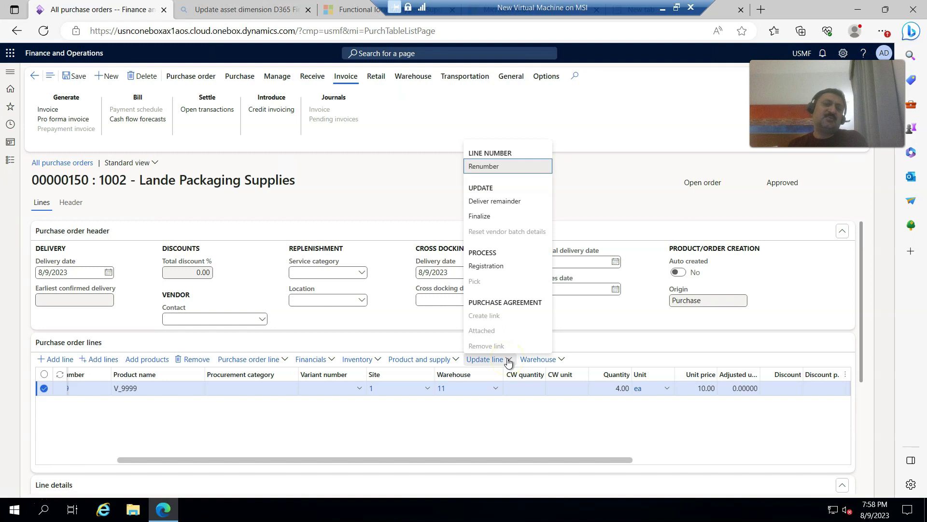
pyautogui.click(486, 265)
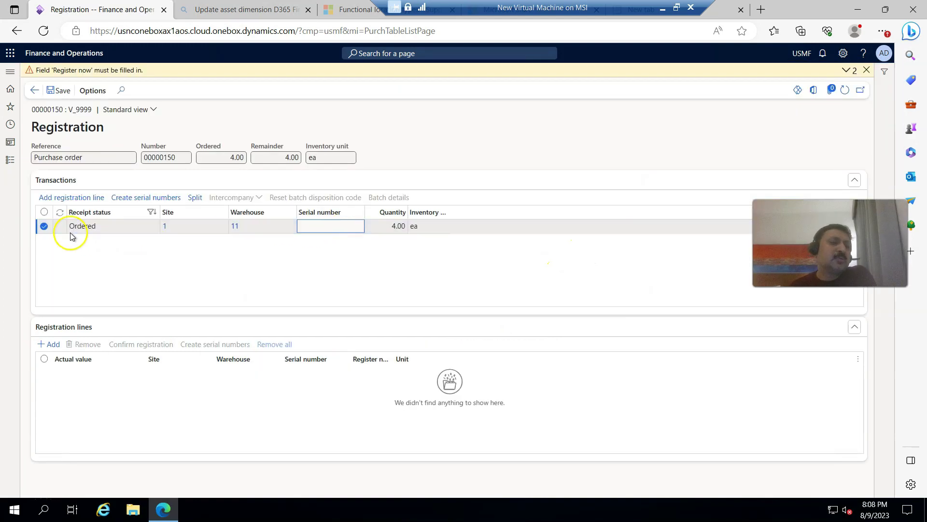
pyautogui.click(194, 197)
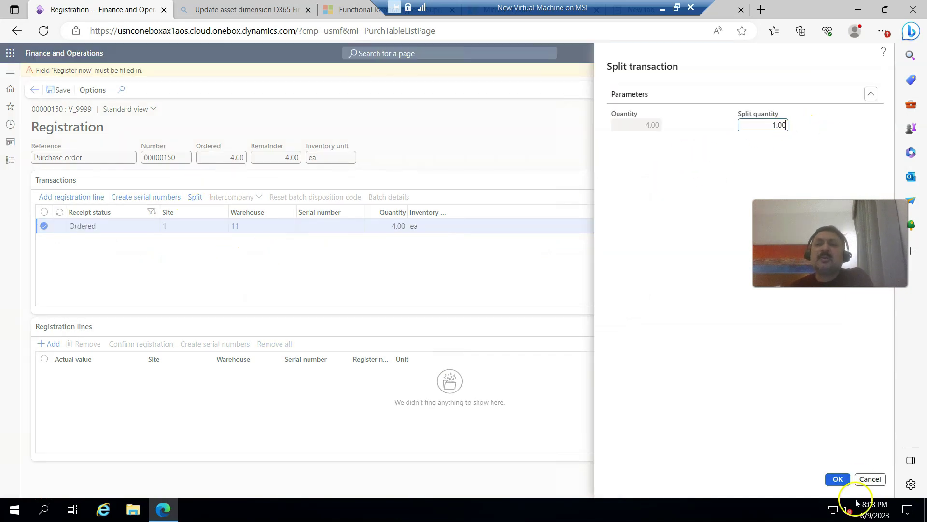
pyautogui.click(840, 481)
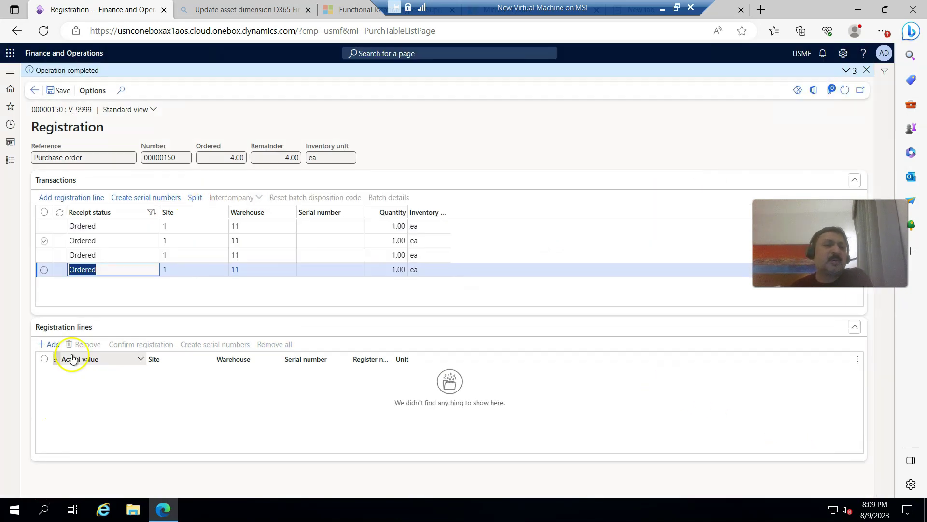
# Register serial numbers V_0001 and V_0002 on the first two order units.
pyautogui.click(54, 344)
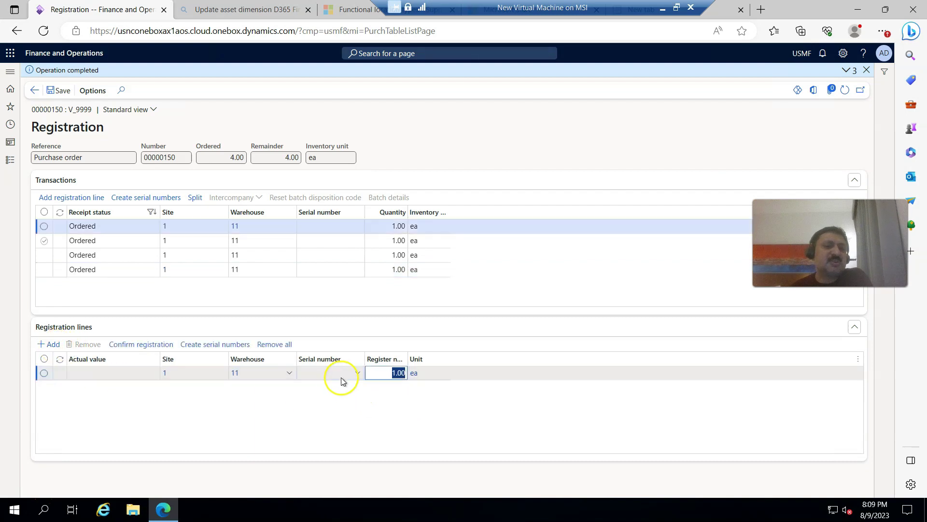
pyautogui.click(325, 372)
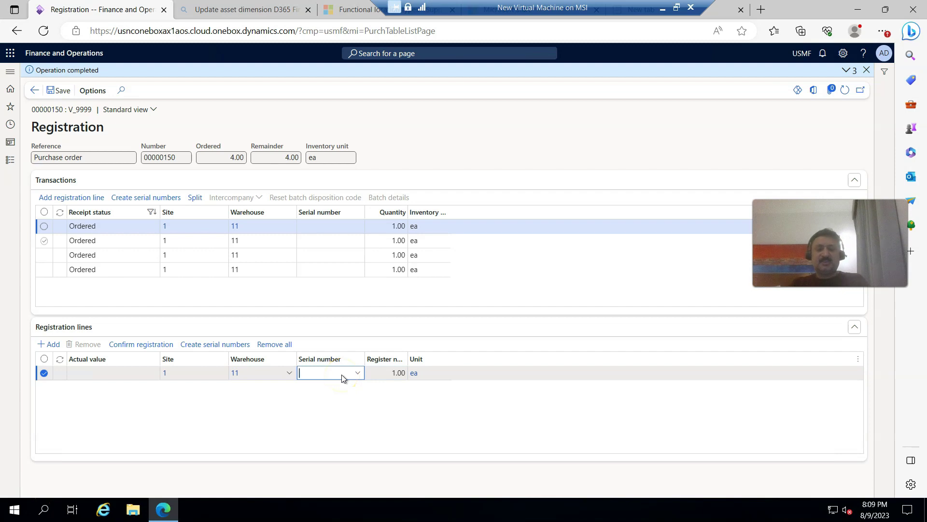
pyautogui.write('V_')
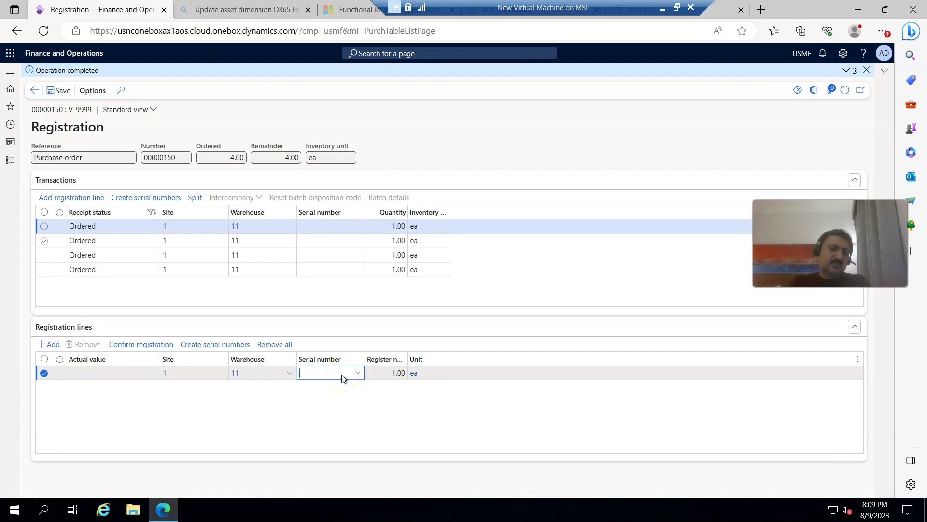
pyautogui.write('0001')
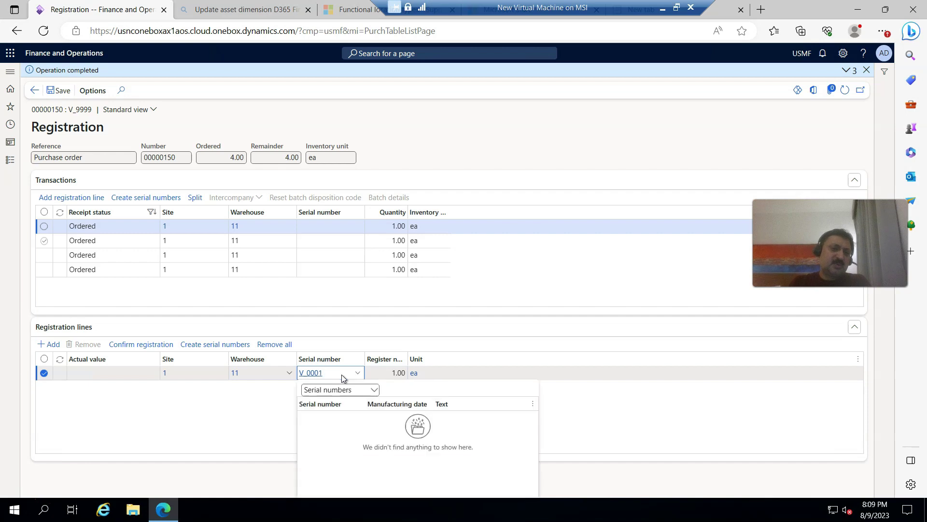
pyautogui.click(193, 408)
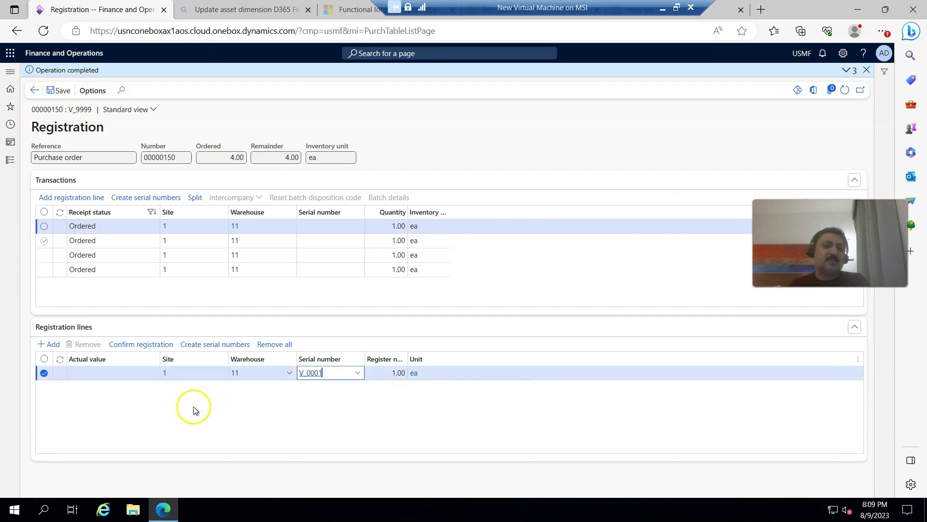
pyautogui.click(153, 398)
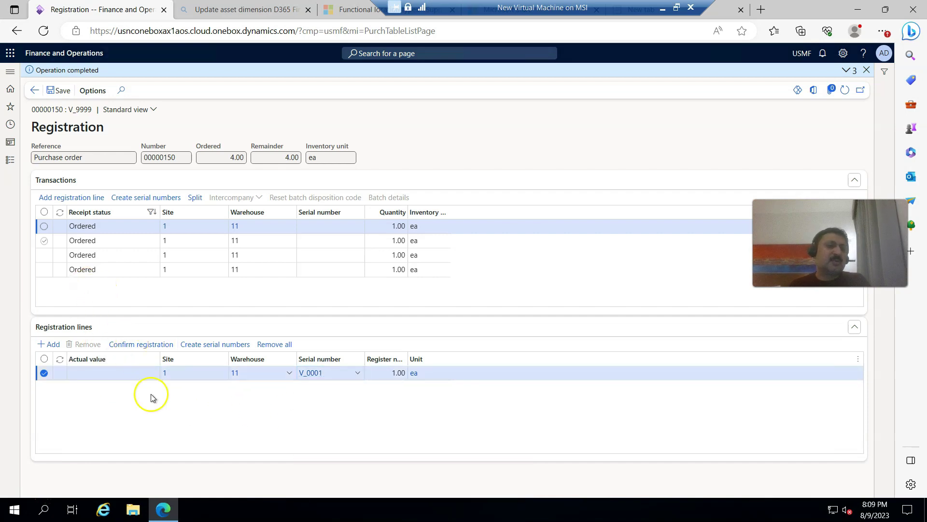
pyautogui.click(353, 248)
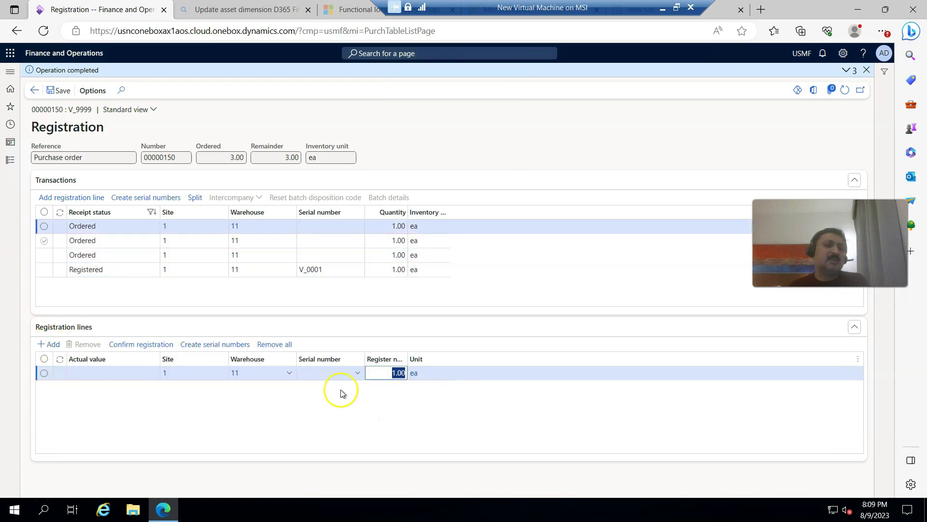
pyautogui.click(341, 375)
pyautogui.write('V')
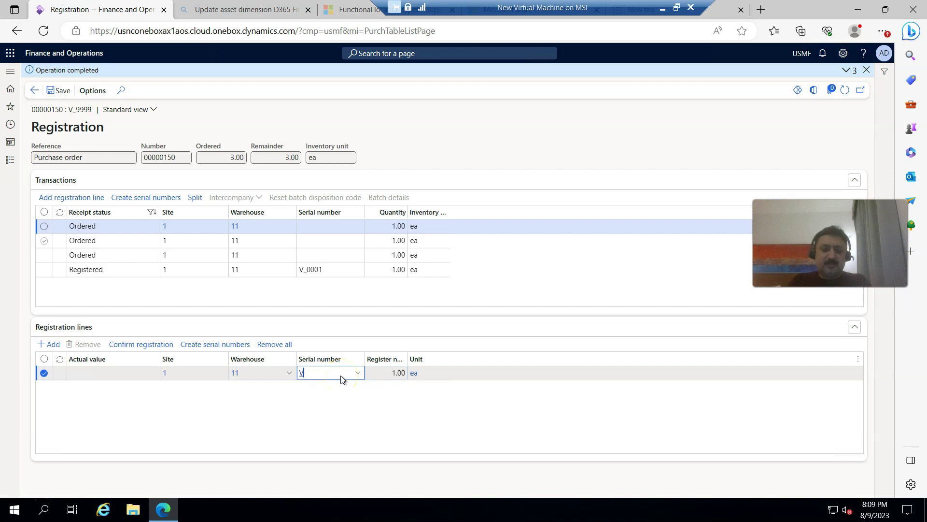
pyautogui.write('_000')
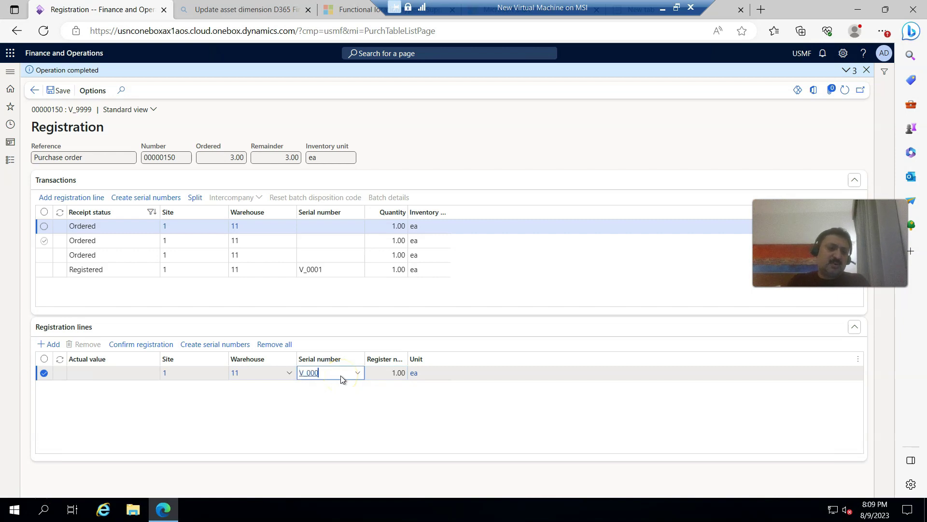
pyautogui.write('2')
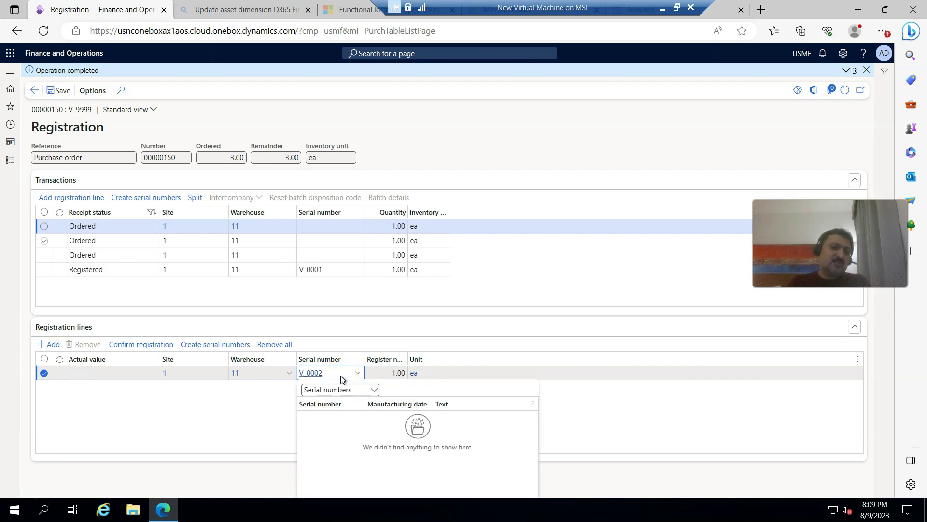
pyautogui.click(215, 466)
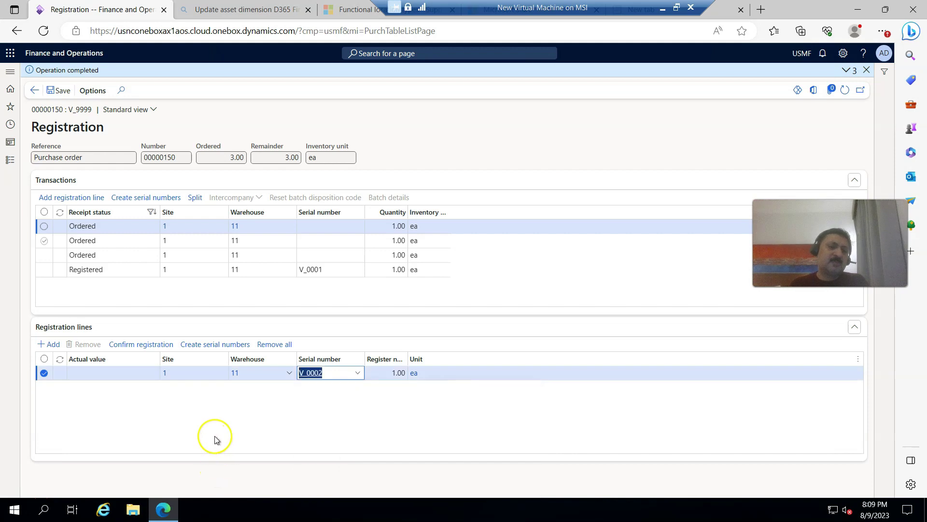
pyautogui.click(133, 344)
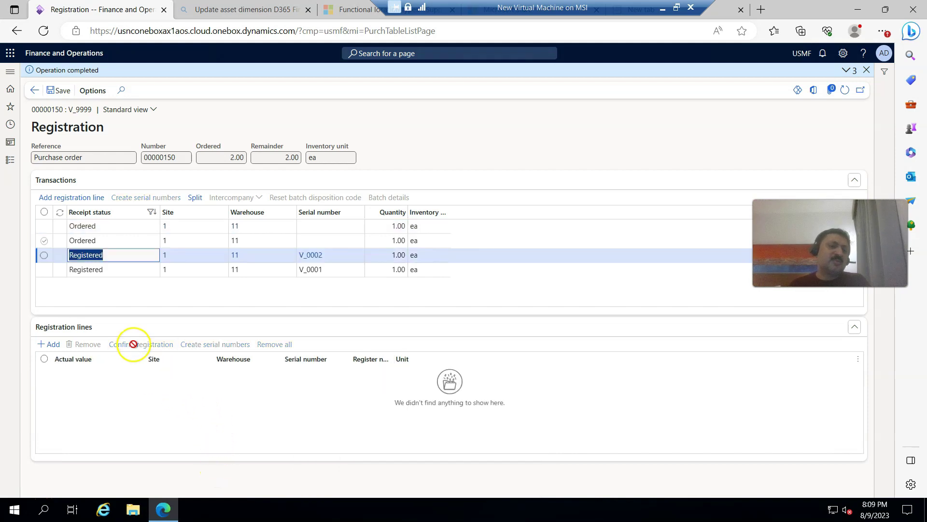
# Register serial number V_0003 on the third order unit.
pyautogui.click(327, 240)
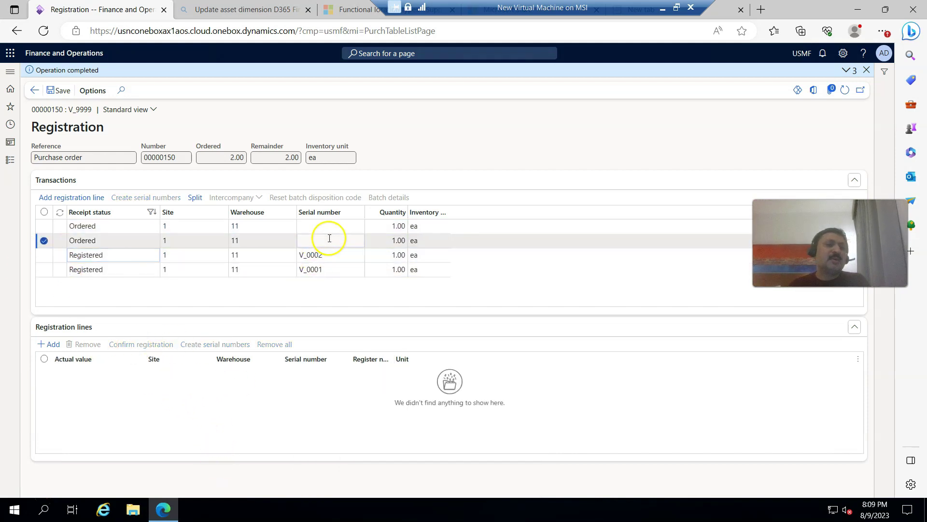
pyautogui.click(49, 344)
pyautogui.write('V')
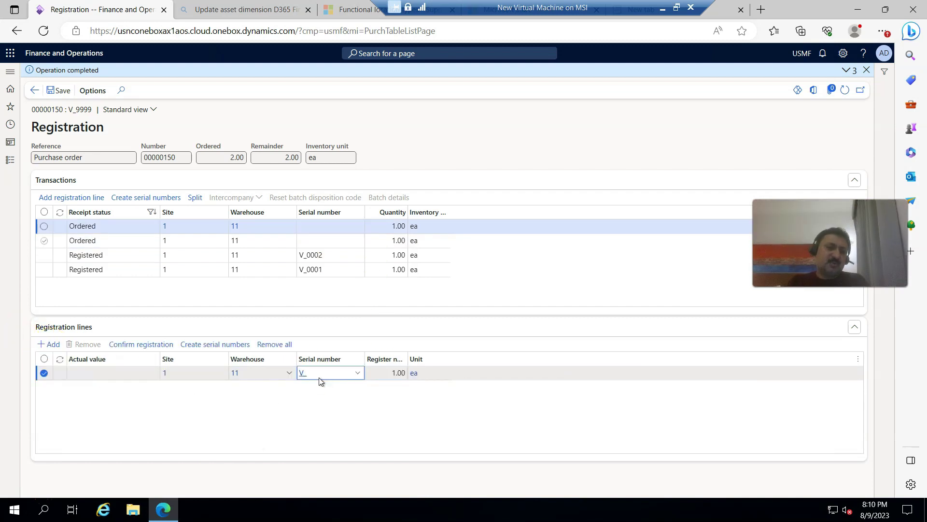
pyautogui.write('_999')
pyautogui.press('BackSpace')
pyautogui.press('BackSpace')
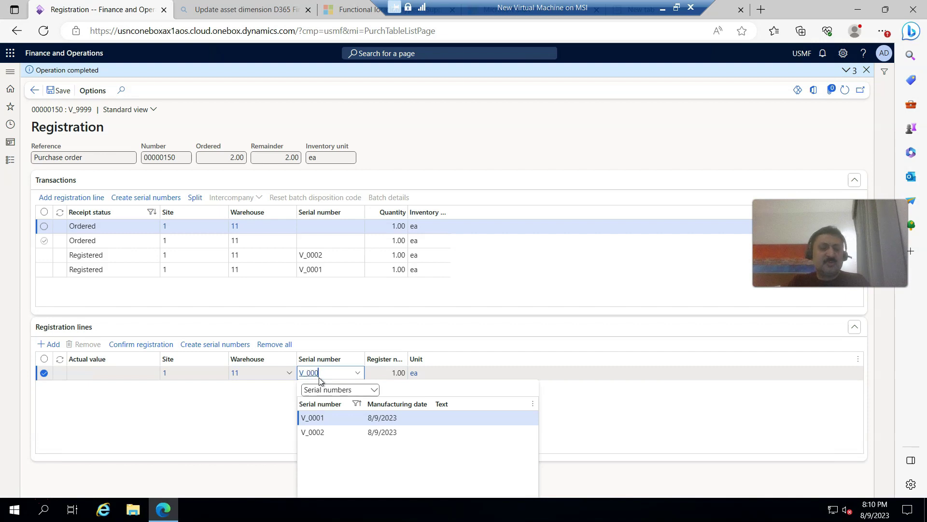
pyautogui.click(164, 437)
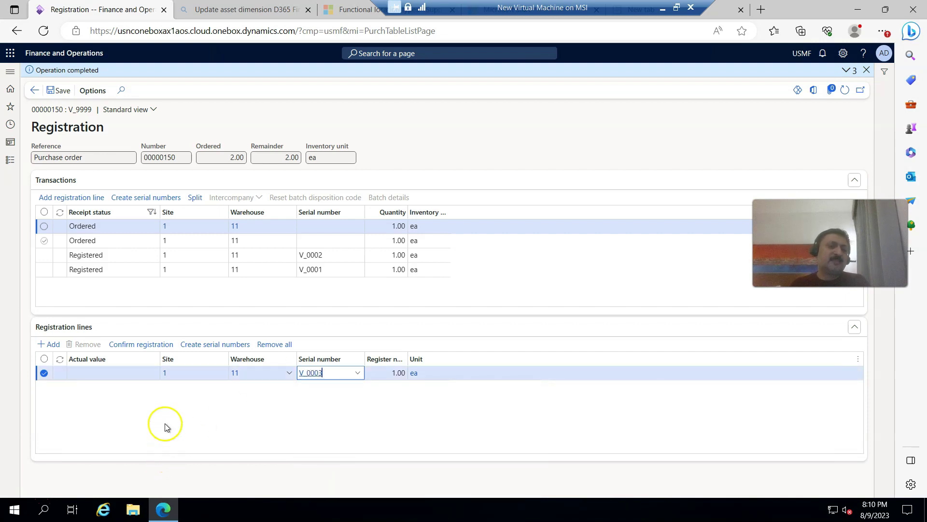
# Add serial V_0004 with quantity 1.00 for the last unit and save the registrations.
pyautogui.click(49, 344)
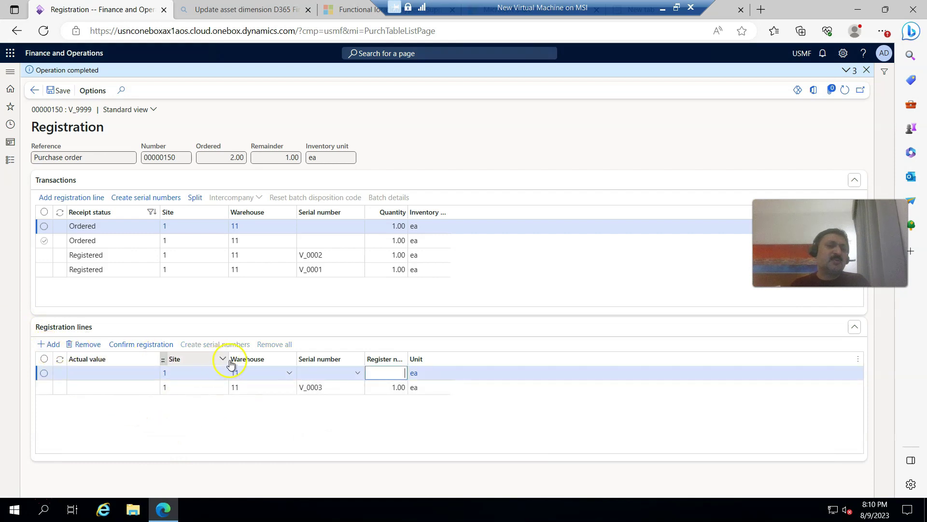
pyautogui.click(321, 373)
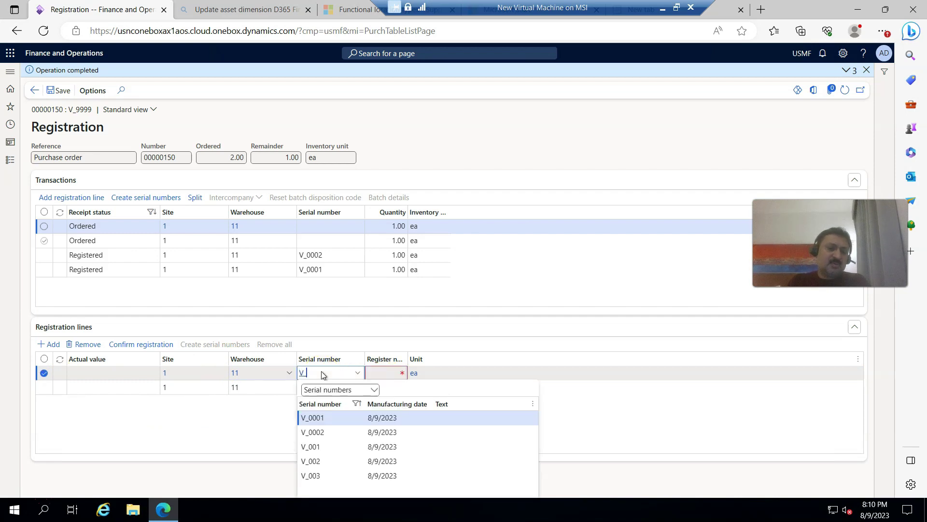
pyautogui.write('V_000')
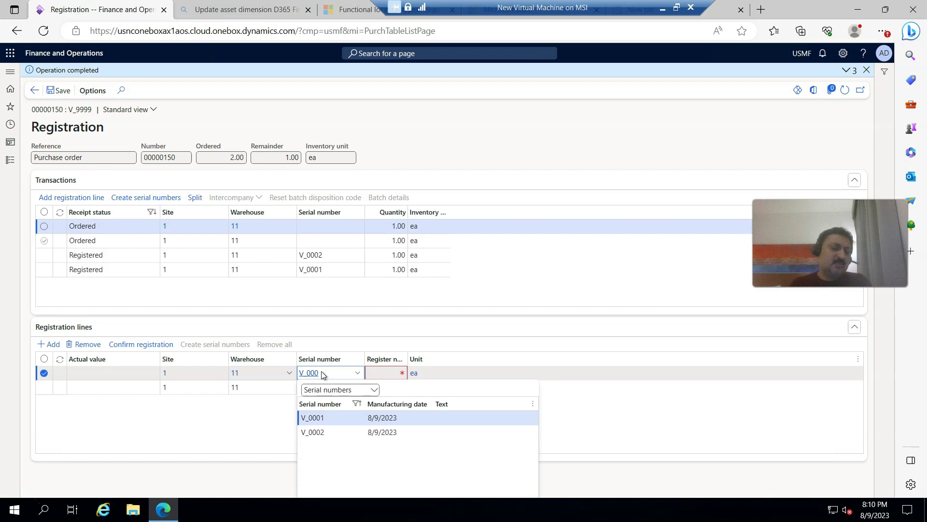
pyautogui.write('4')
pyautogui.click(148, 449)
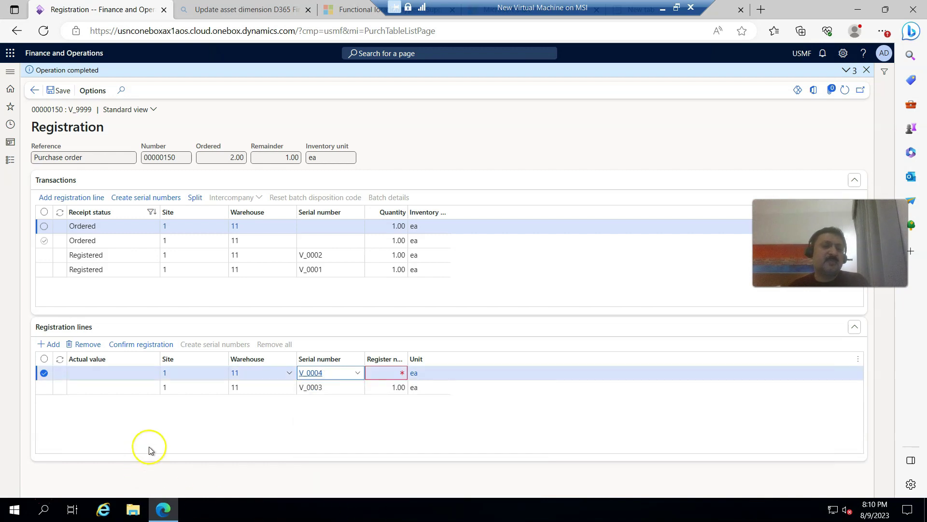
pyautogui.click(385, 372)
pyautogui.write('1')
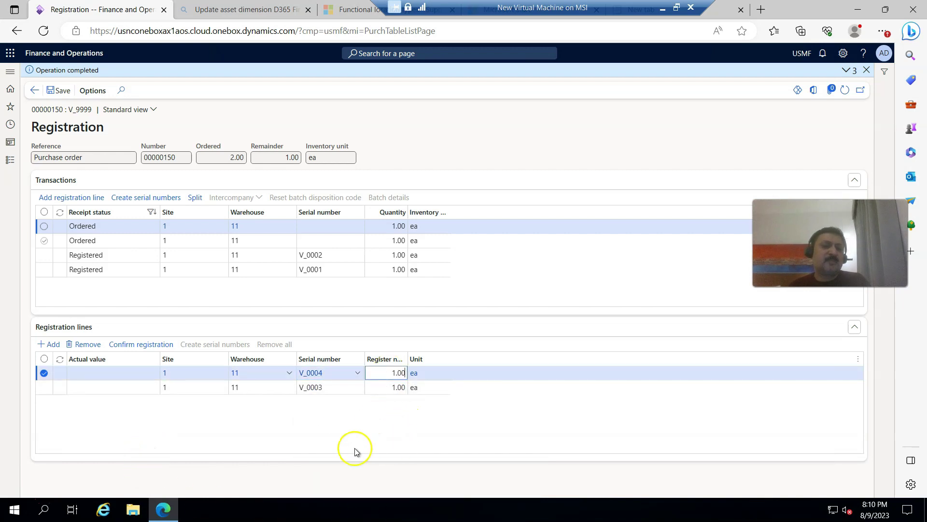
pyautogui.click(161, 416)
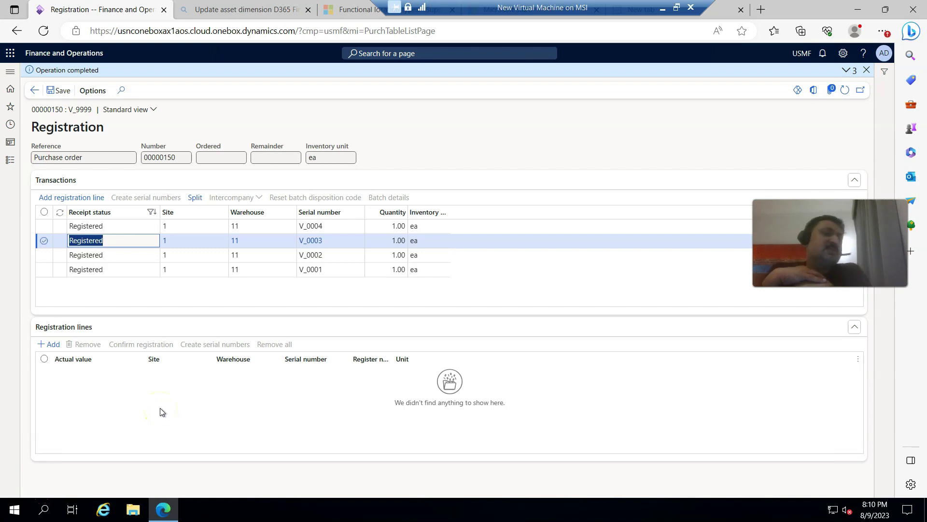
pyautogui.click(59, 91)
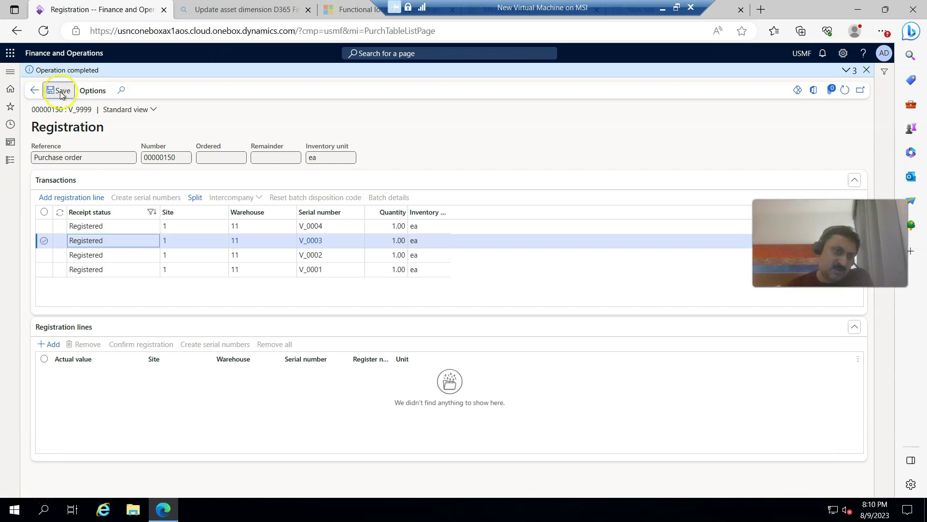
# Go back to purchase order 00000150 and confirm it, changing its status to Confirmed.
pyautogui.click(34, 91)
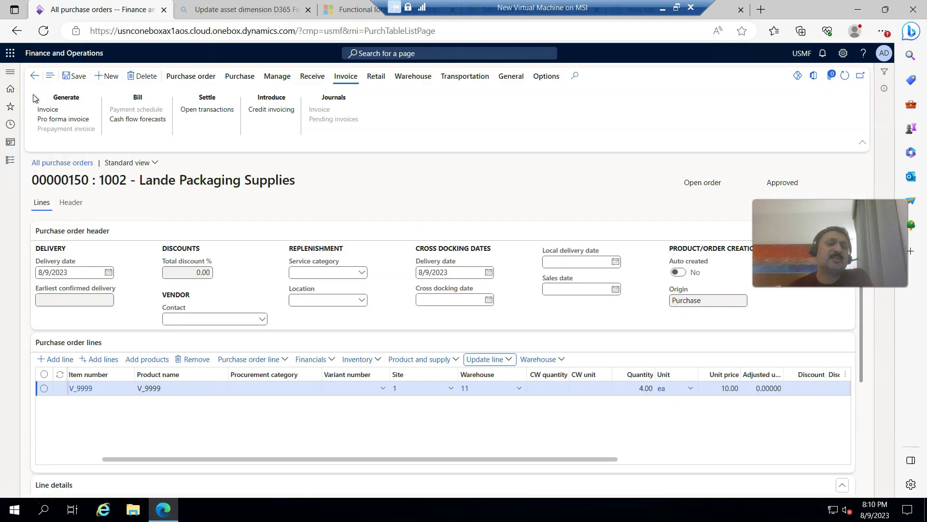
pyautogui.click(190, 76)
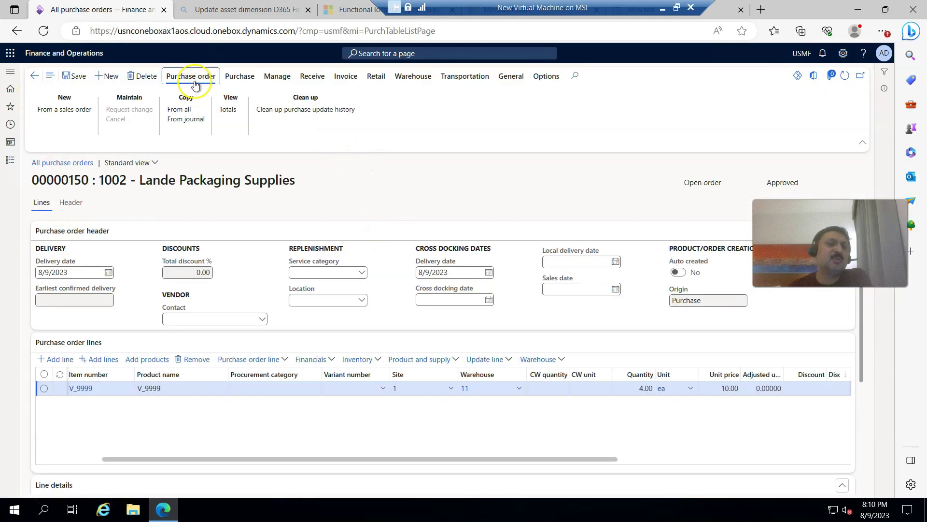
pyautogui.click(240, 77)
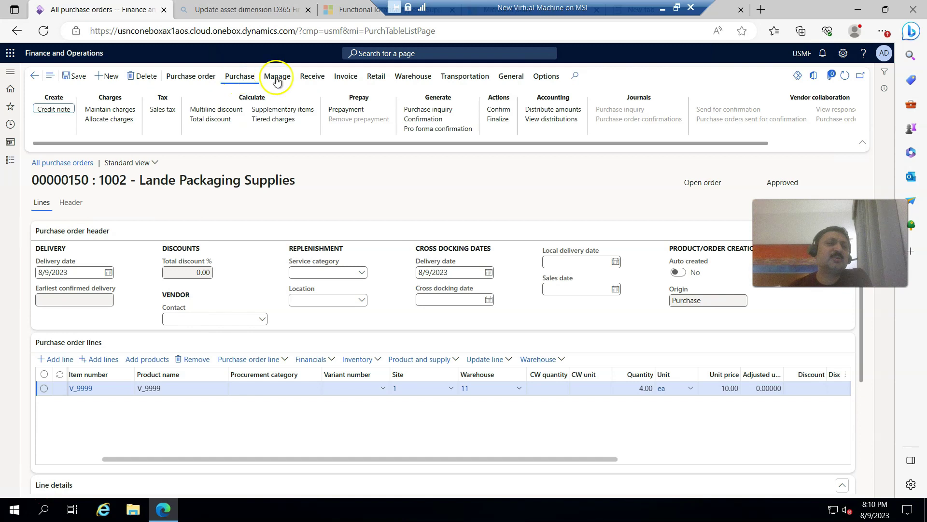
pyautogui.click(498, 110)
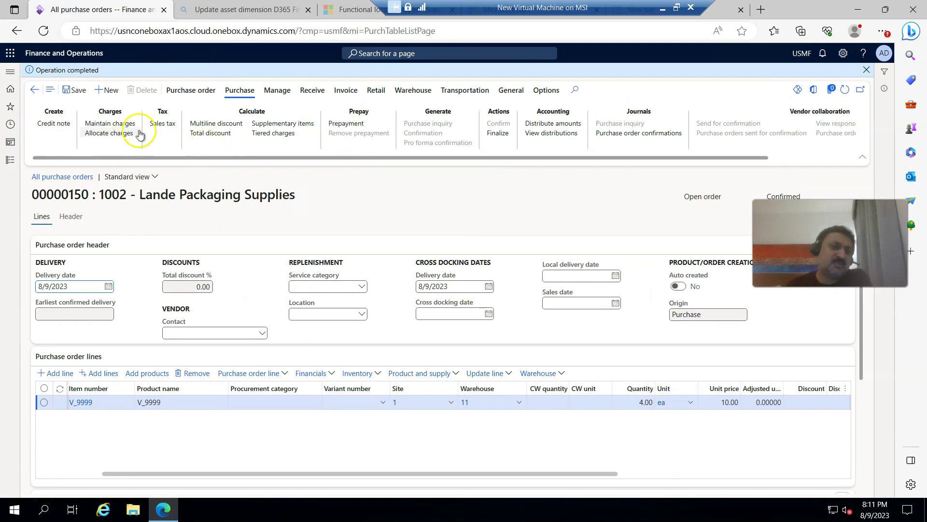
pyautogui.click(312, 91)
pyautogui.click(277, 93)
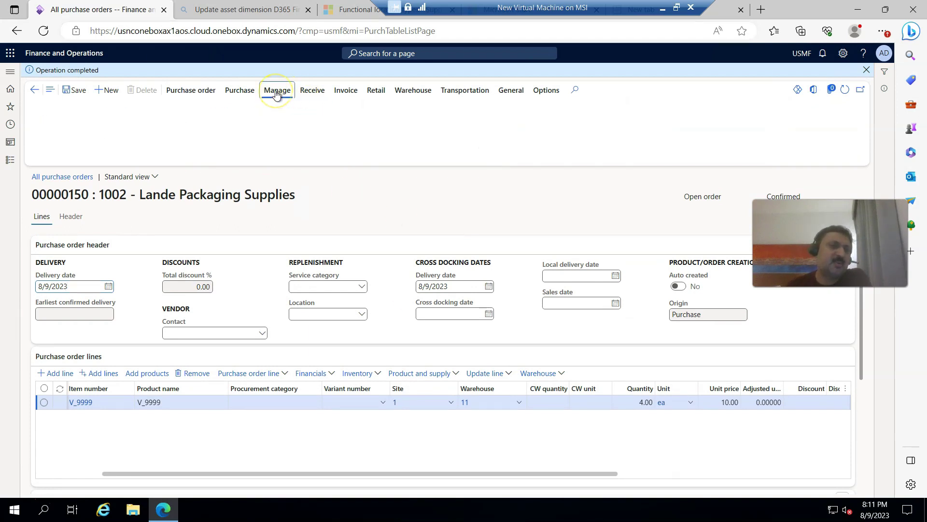
pyautogui.click(312, 91)
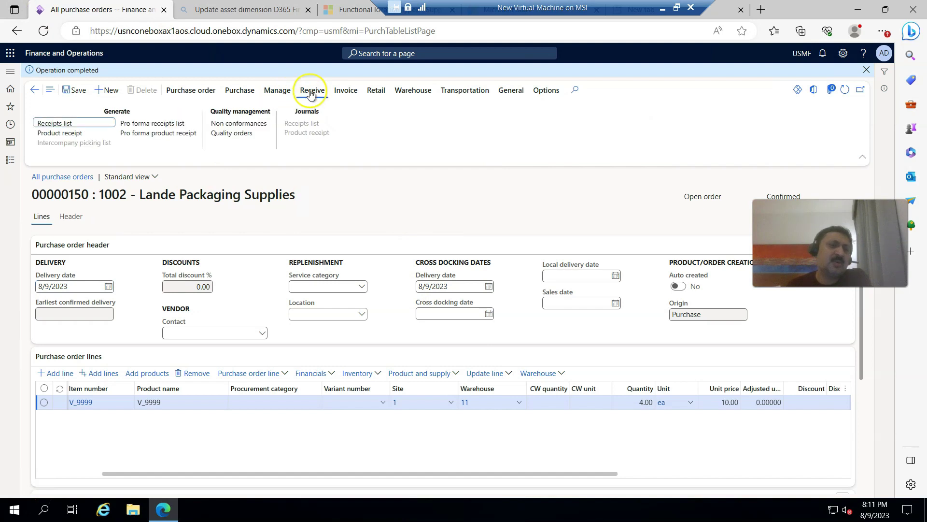
# Post product receipt V_00001 for the registered quantity on purchase order 00000150.
pyautogui.click(67, 133)
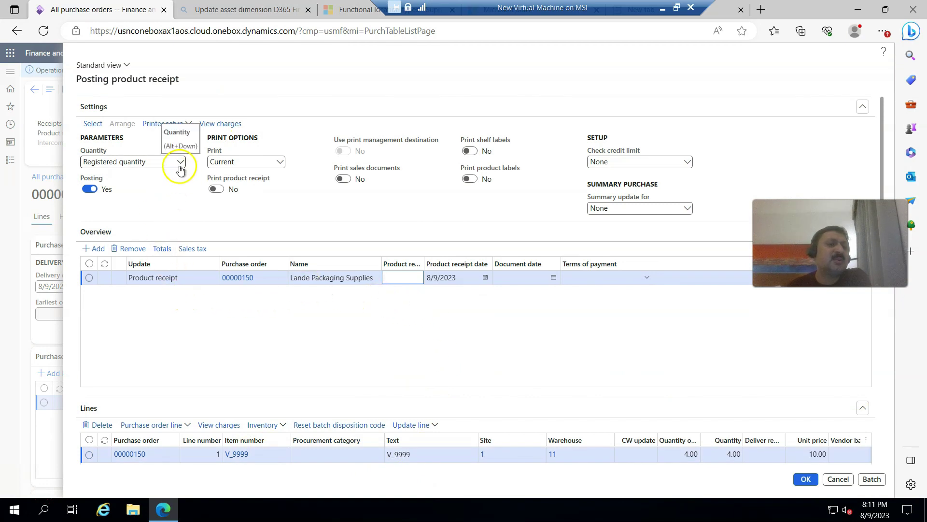
pyautogui.scroll(-7, 207, 329)
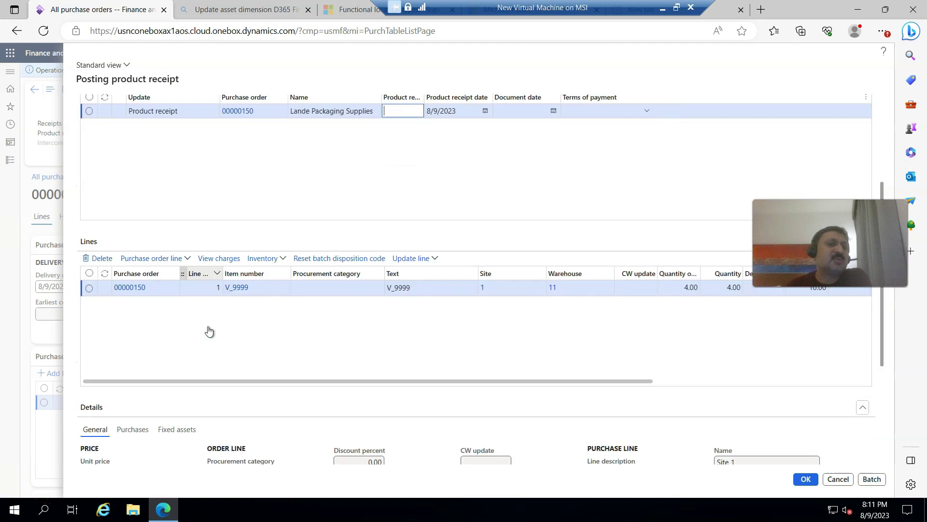
pyautogui.scroll(7, 212, 338)
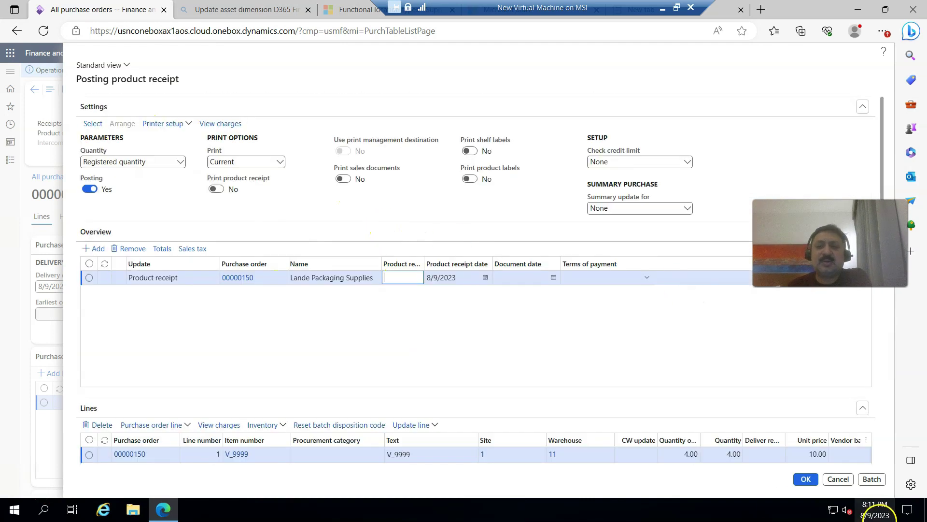
pyautogui.click(806, 479)
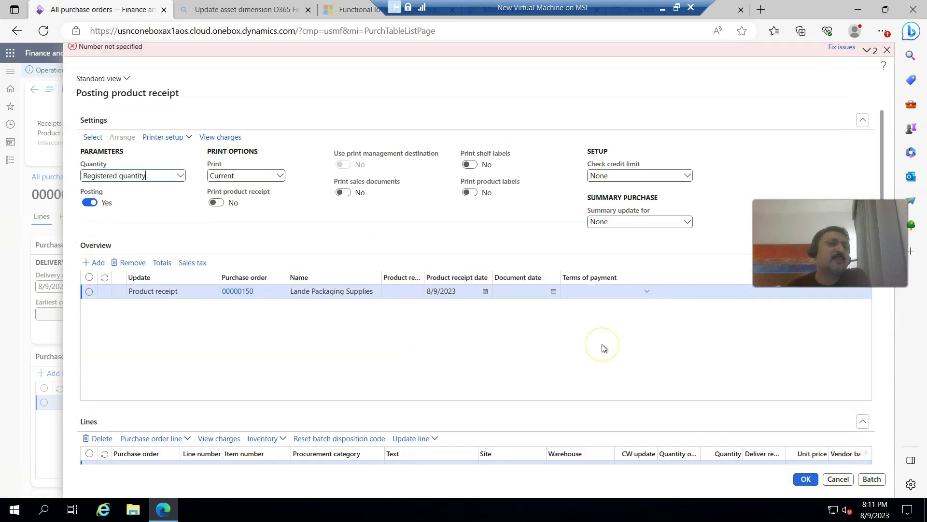
pyautogui.click(401, 294)
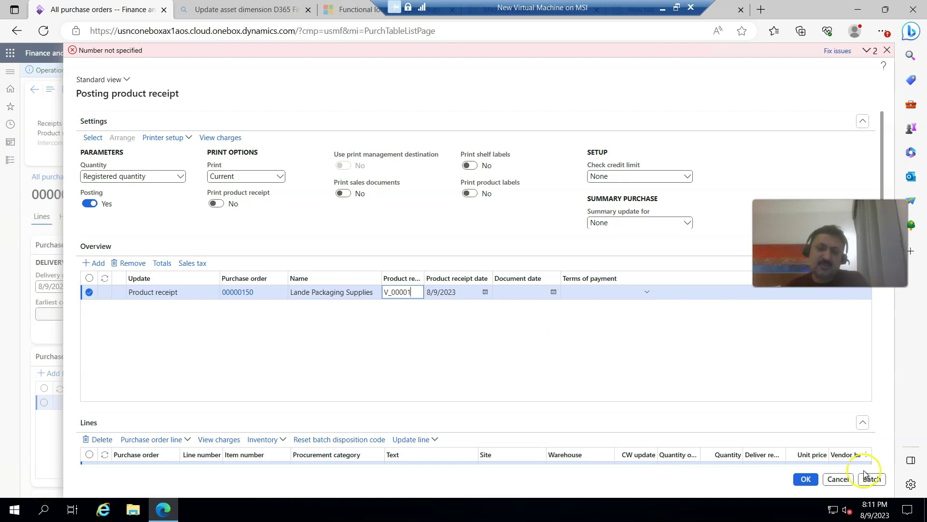
pyautogui.click(805, 479)
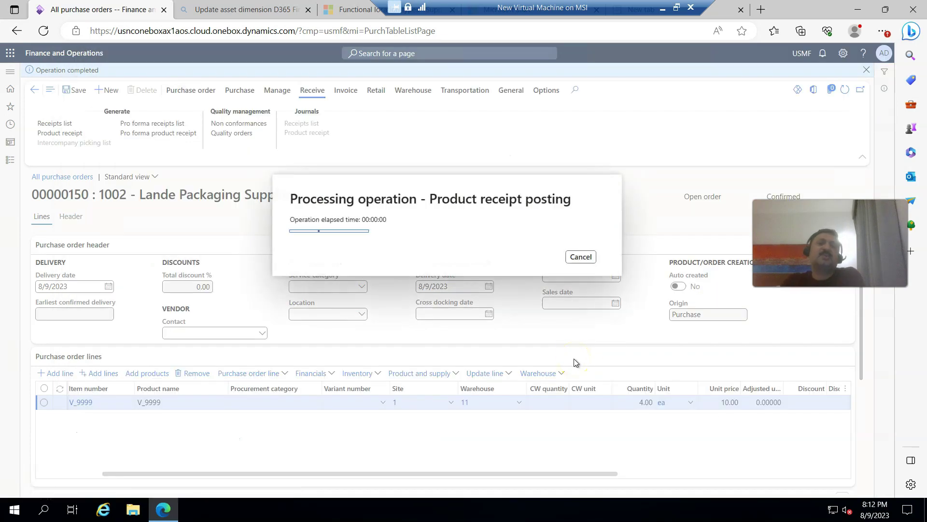
# Duplicate the page into a new browser tab and open the Released products list.
pyautogui.rightClick(121, 12)
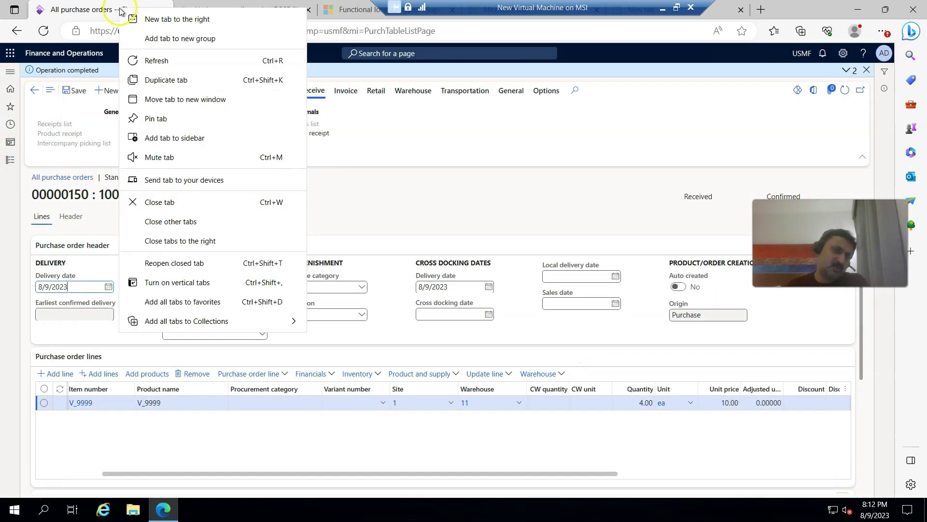
pyautogui.click(161, 81)
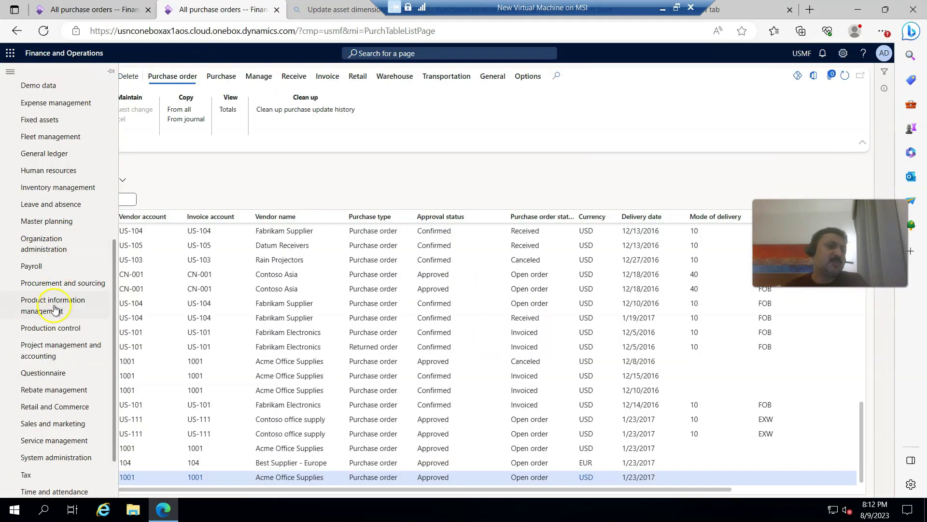
pyautogui.click(54, 309)
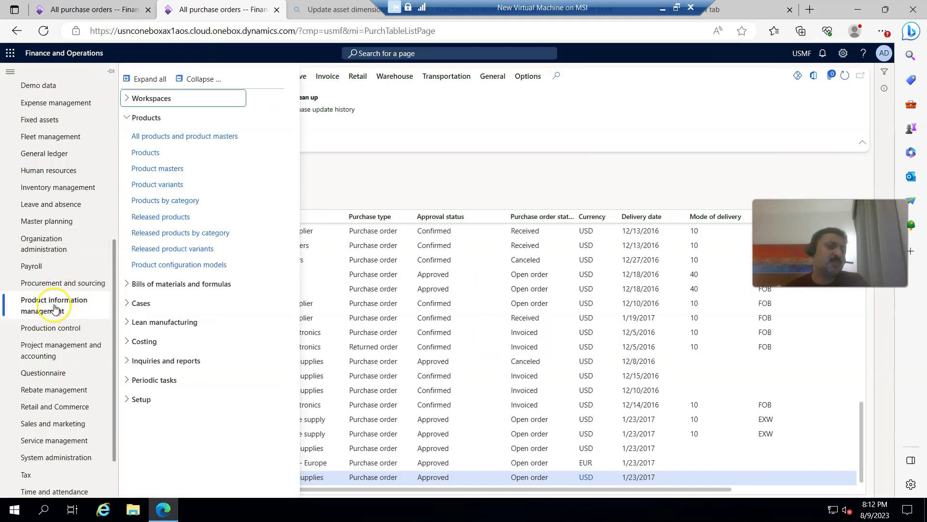
pyautogui.click(180, 217)
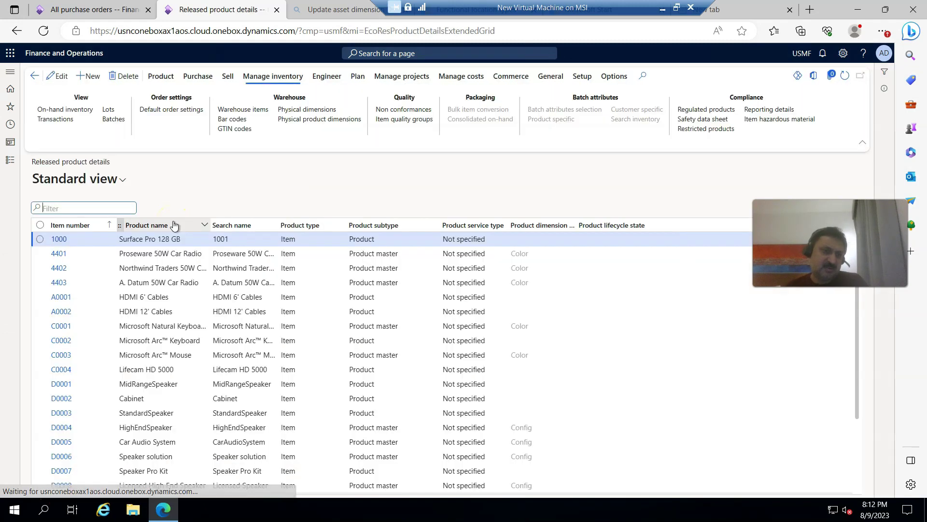
# Filter item numbers to those beginning with V and open V_9999's inventory transactions.
pyautogui.click(63, 227)
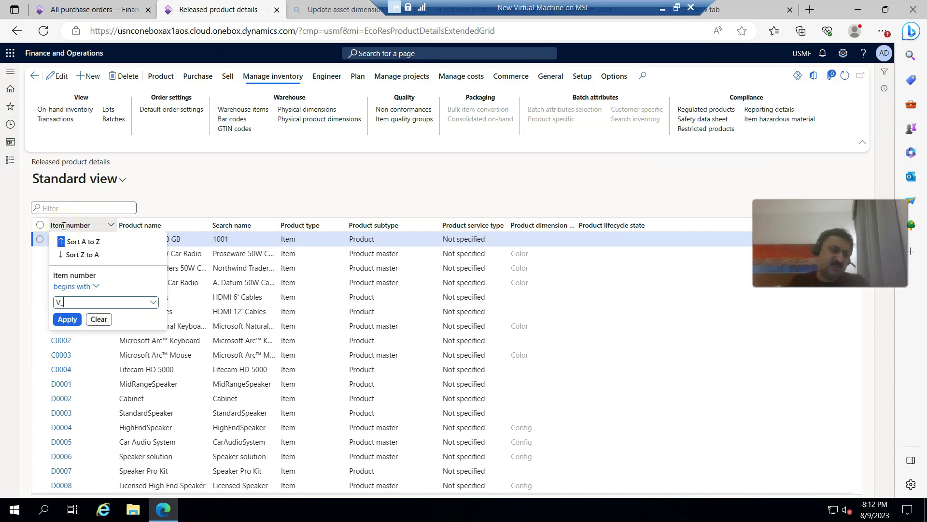
pyautogui.click(65, 321)
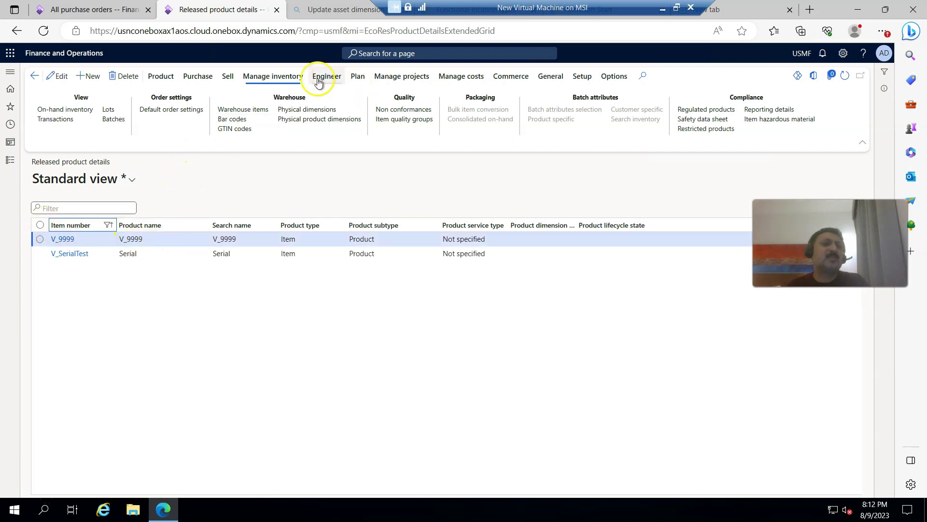
pyautogui.click(56, 120)
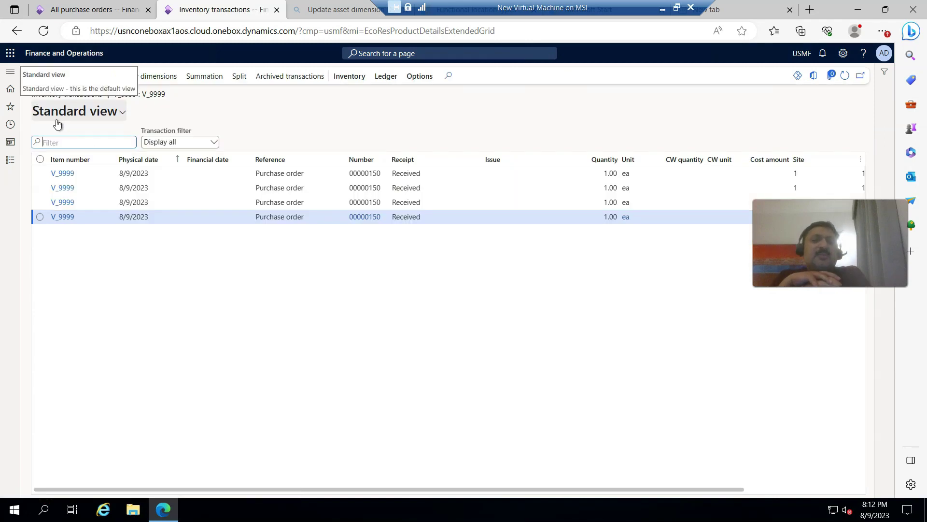
# Add Serial number to the displayed dimensions of V_9999's inventory transactions.
pyautogui.moveTo(360, 488)
pyautogui.mouseDown()
pyautogui.moveTo(587, 506)
pyautogui.moveTo(441, 500)
pyautogui.moveTo(365, 485)
pyautogui.mouseUp()
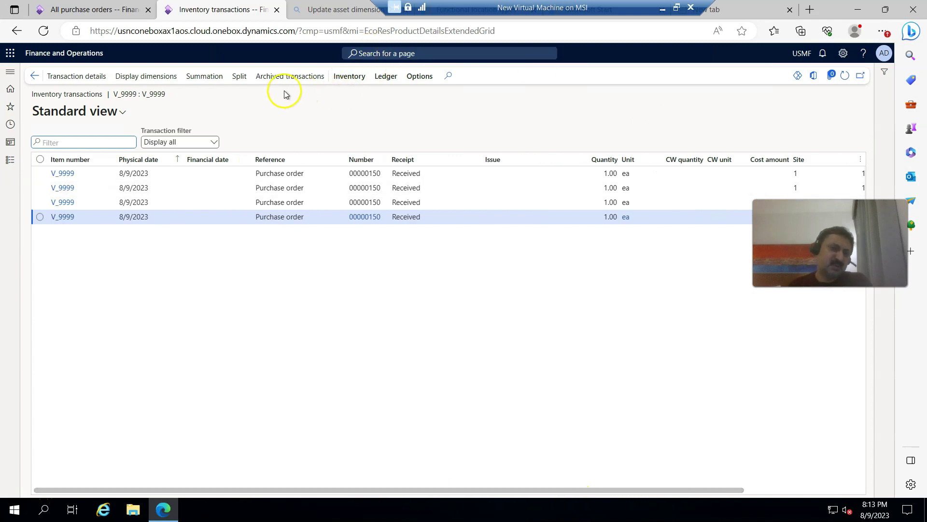
pyautogui.click(139, 80)
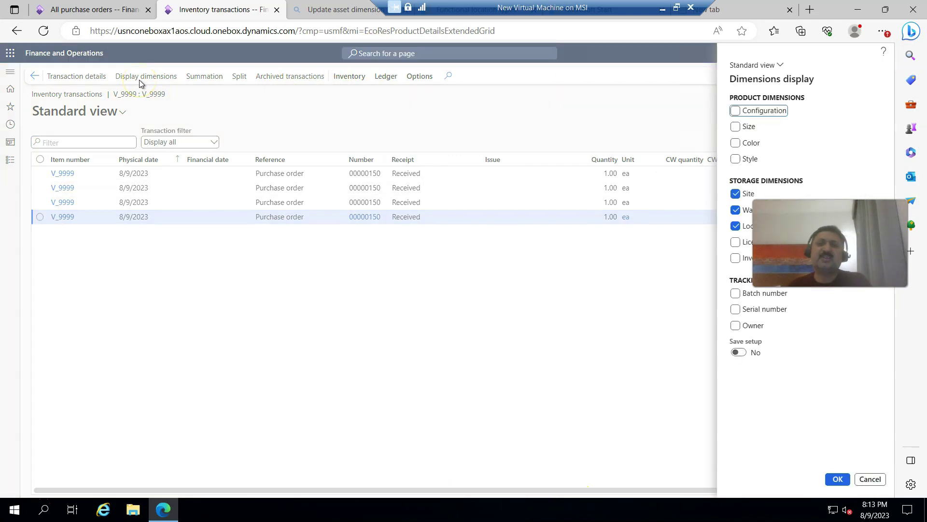
pyautogui.click(735, 310)
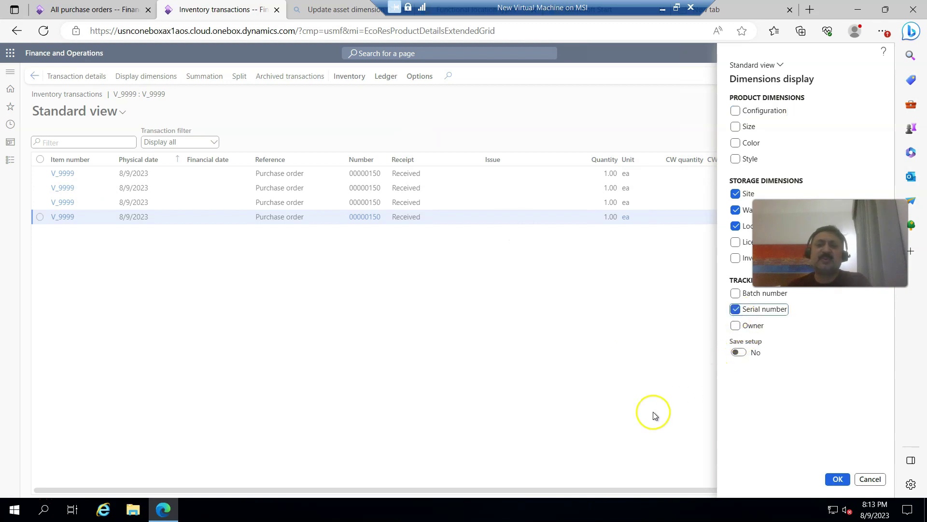
pyautogui.click(838, 480)
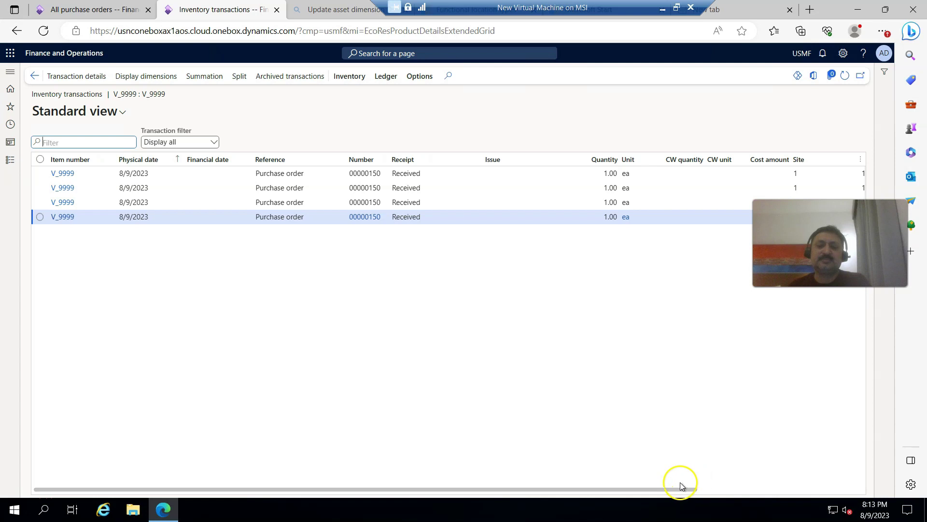
pyautogui.moveTo(664, 489); pyautogui.dragTo(885, 507)
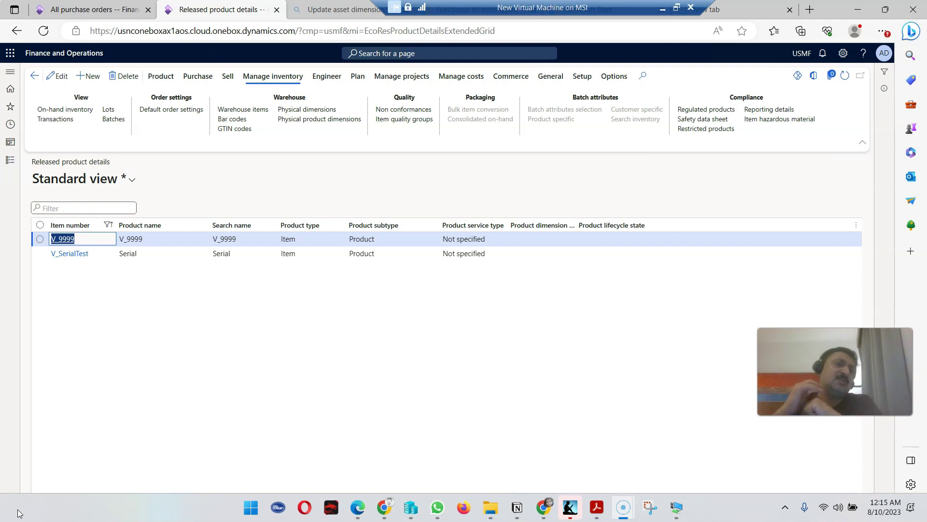
# Create purchase order 00000151 for vendor account 104, Best Supplier - Europe.
pyautogui.click(47, 15)
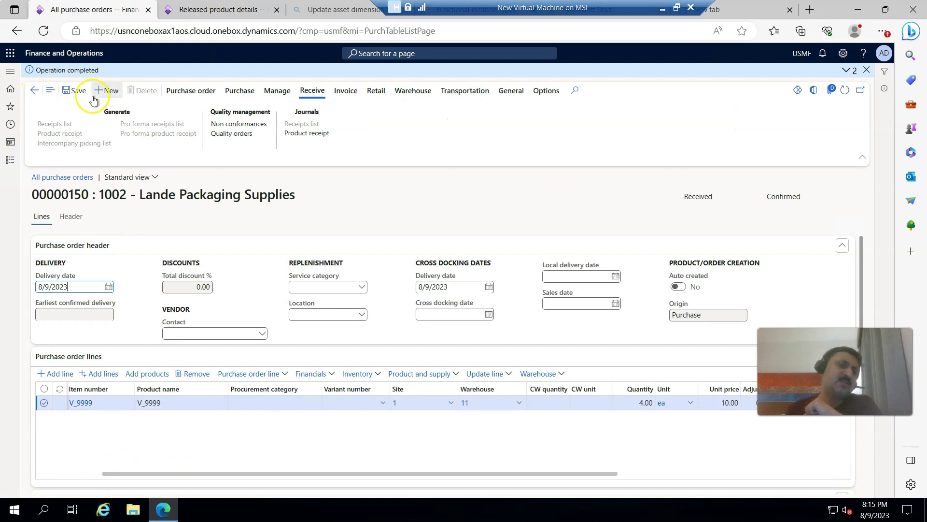
pyautogui.click(110, 91)
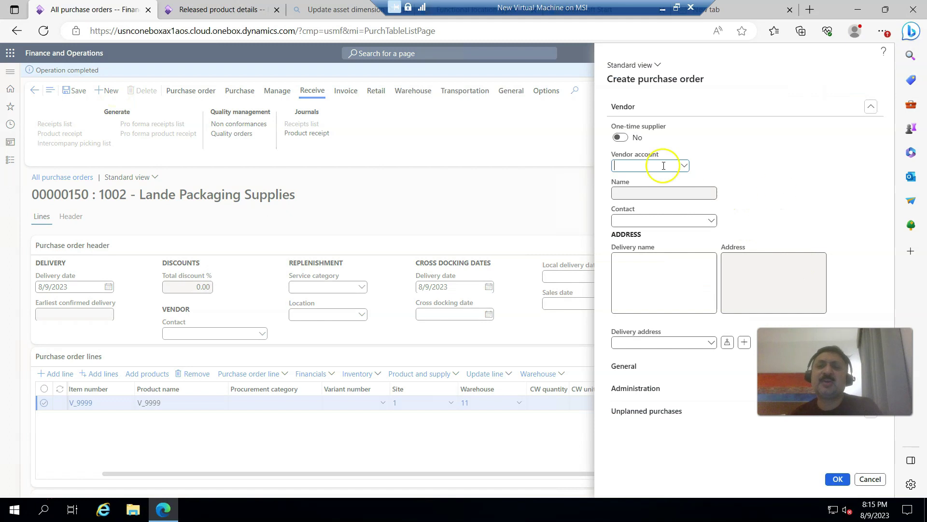
pyautogui.click(684, 167)
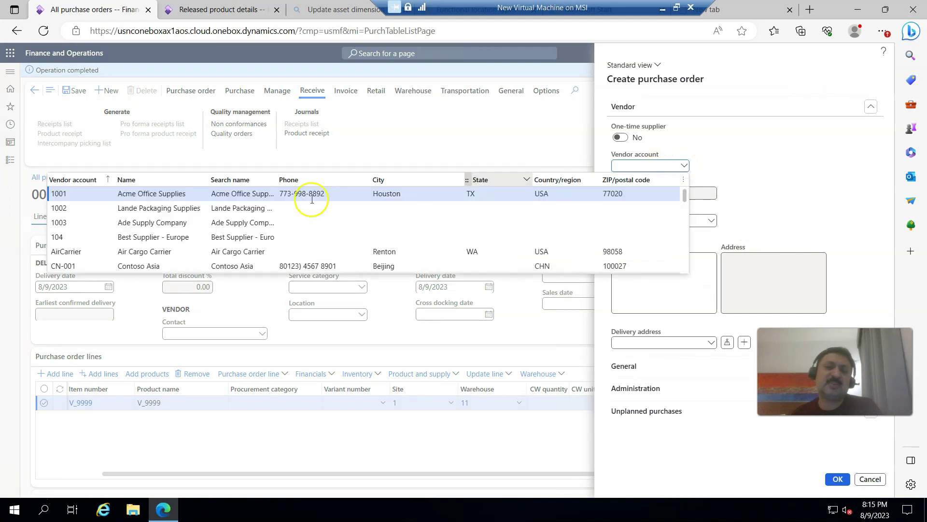
pyautogui.click(72, 238)
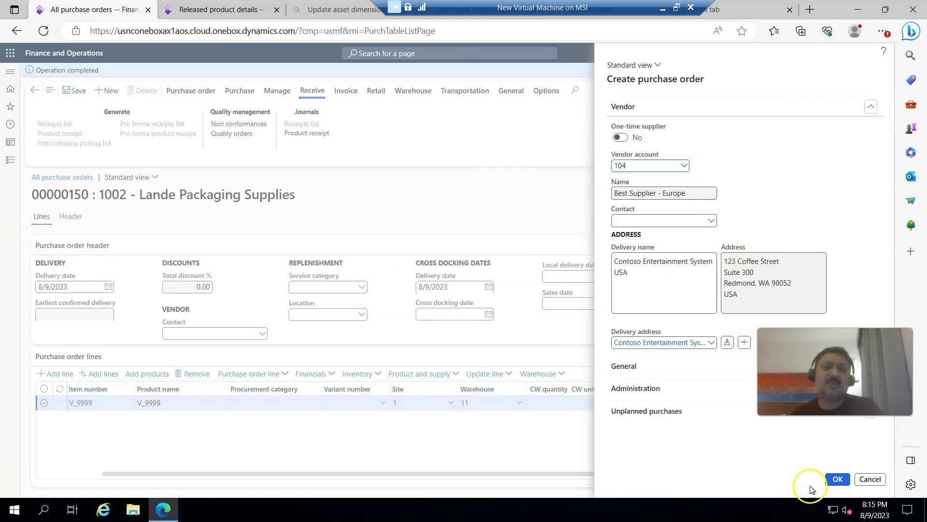
pyautogui.click(837, 478)
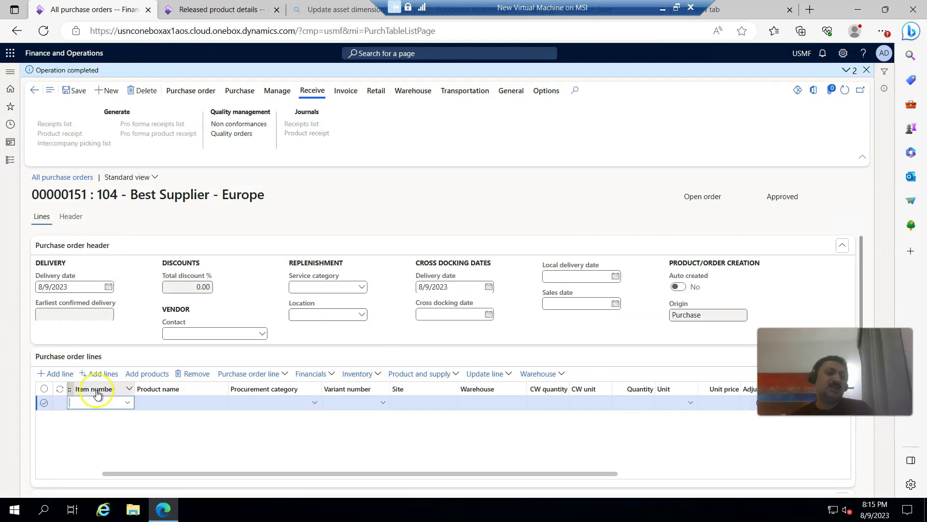
# Add a V_9999 line at site 1, warehouse 11, quantity 3, and save order 00000151.
pyautogui.click(128, 402)
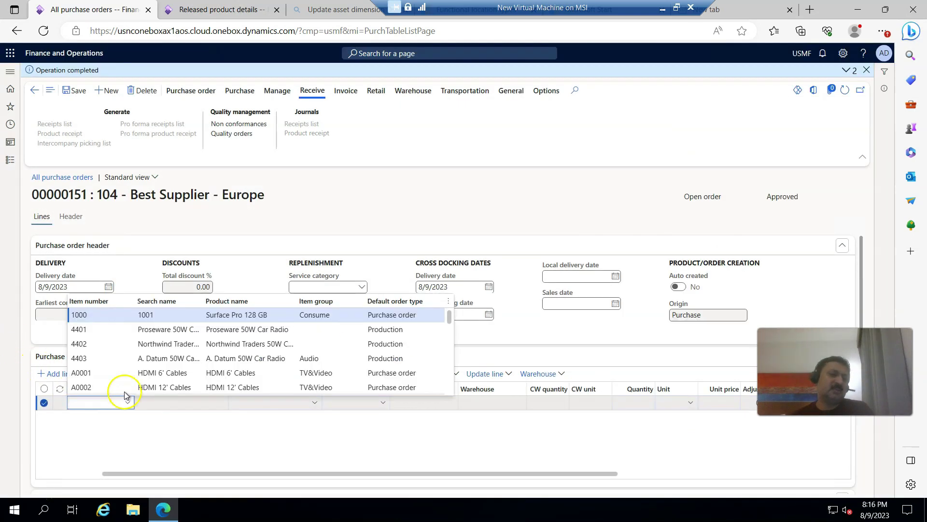
pyautogui.click(94, 303)
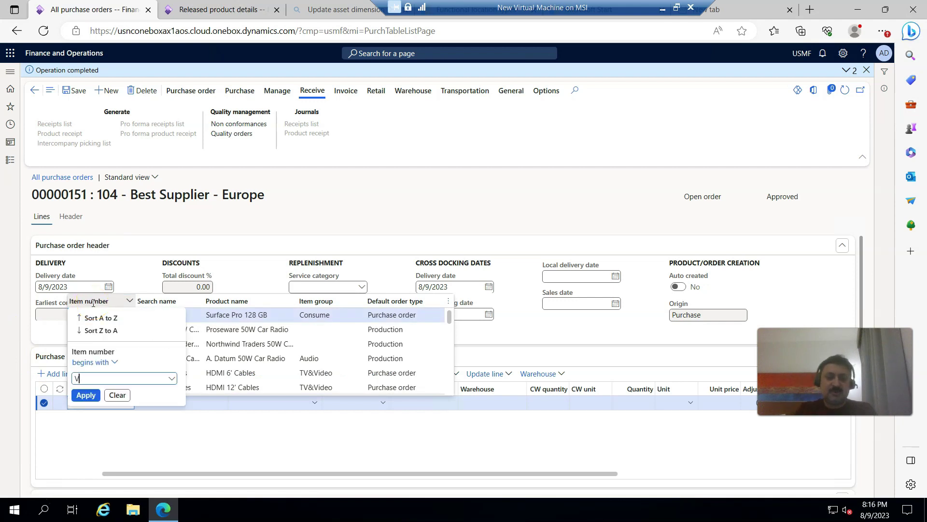
pyautogui.click(86, 395)
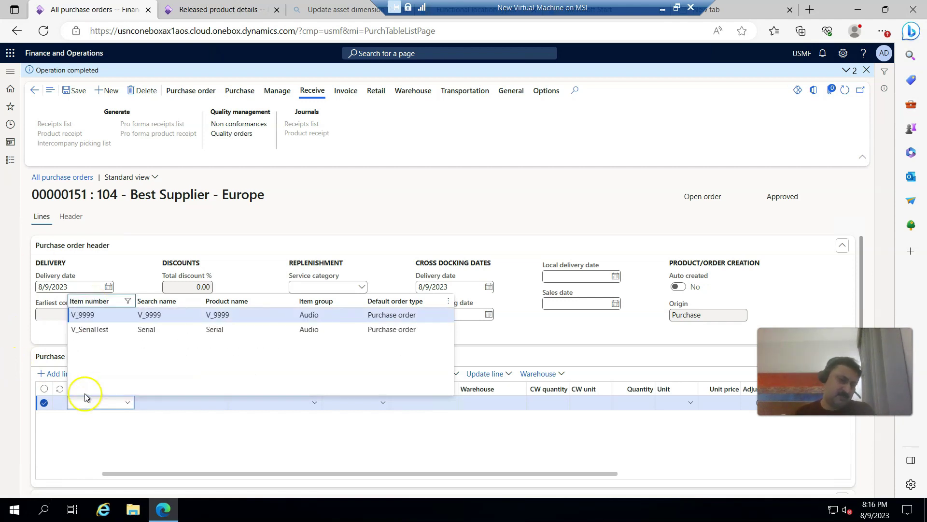
pyautogui.click(83, 314)
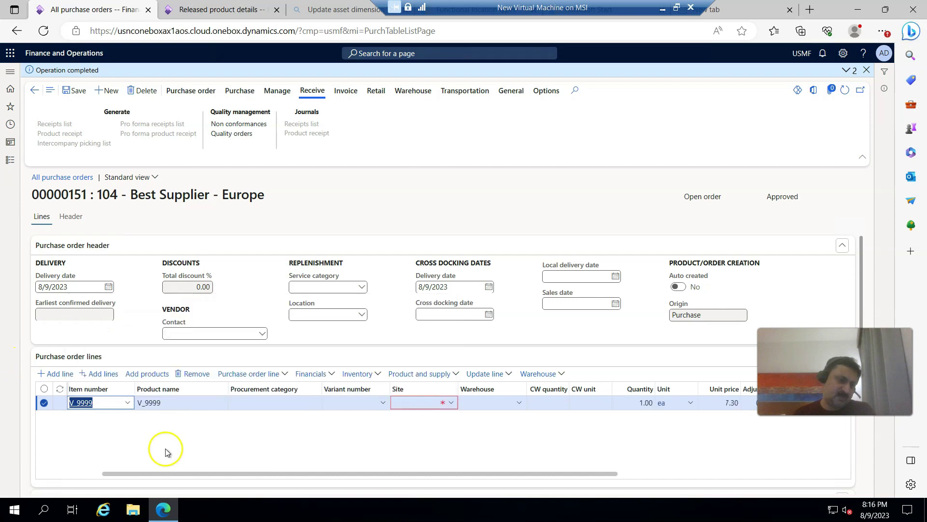
pyautogui.click(451, 402)
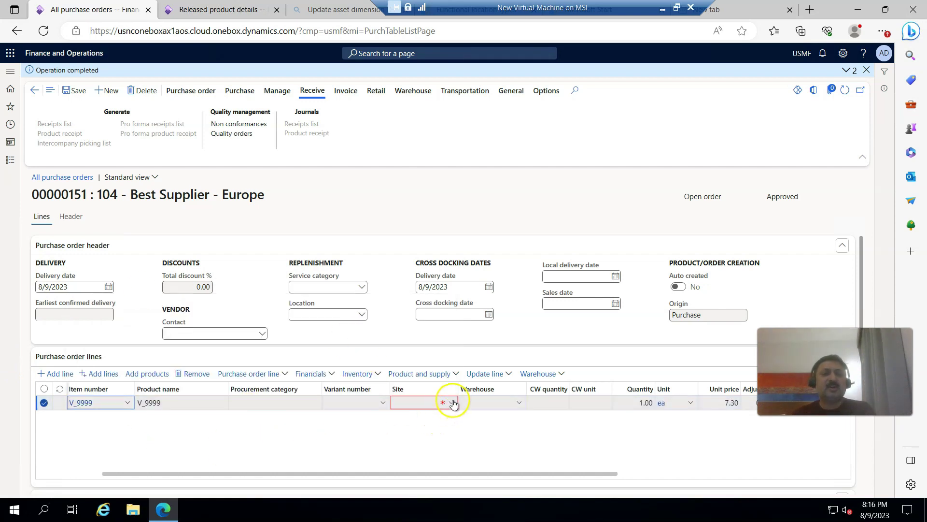
pyautogui.click(405, 314)
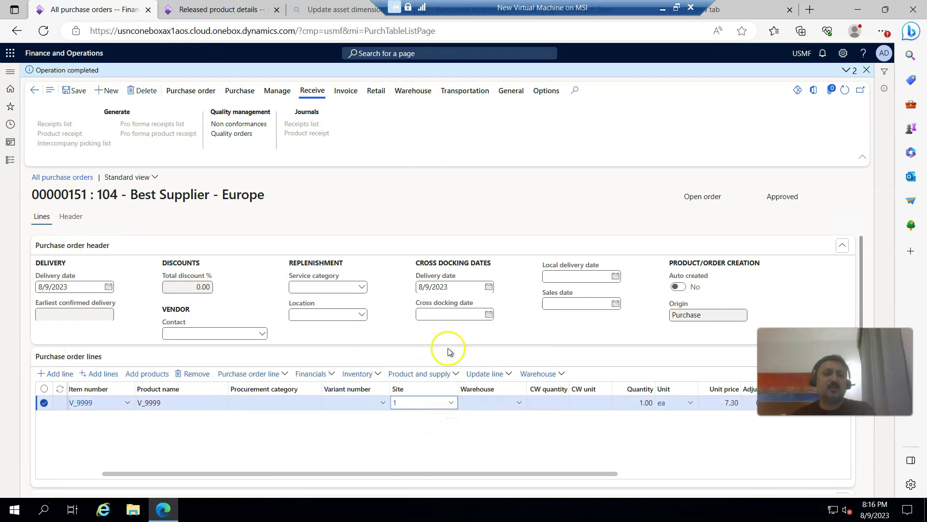
pyautogui.click(520, 403)
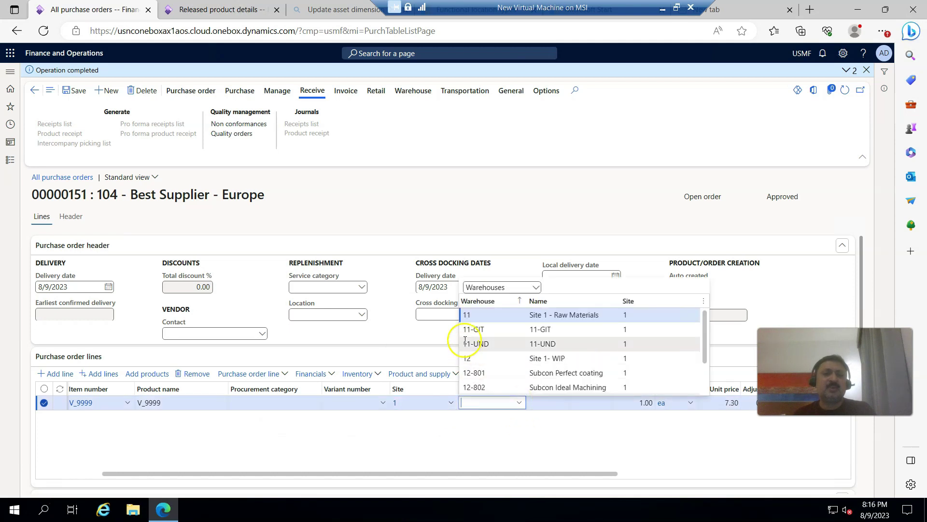
pyautogui.click(468, 314)
pyautogui.click(645, 403)
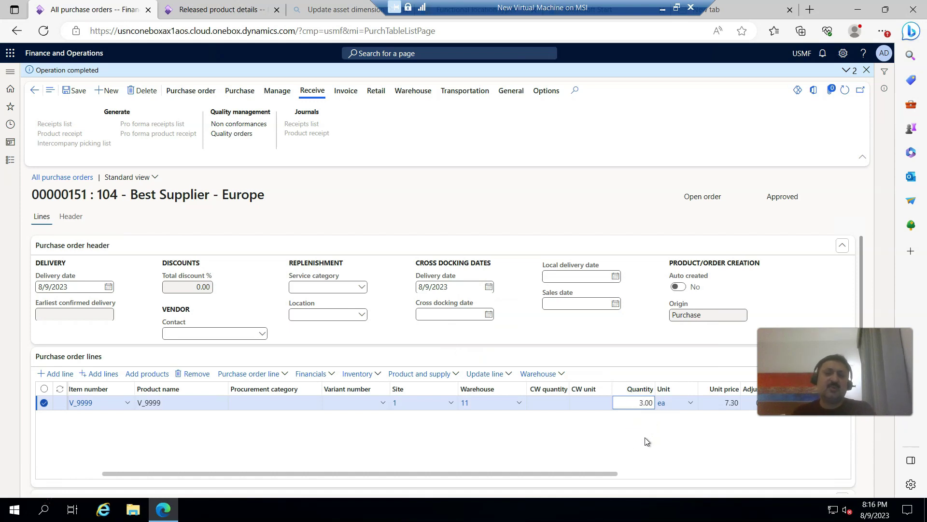
pyautogui.click(75, 90)
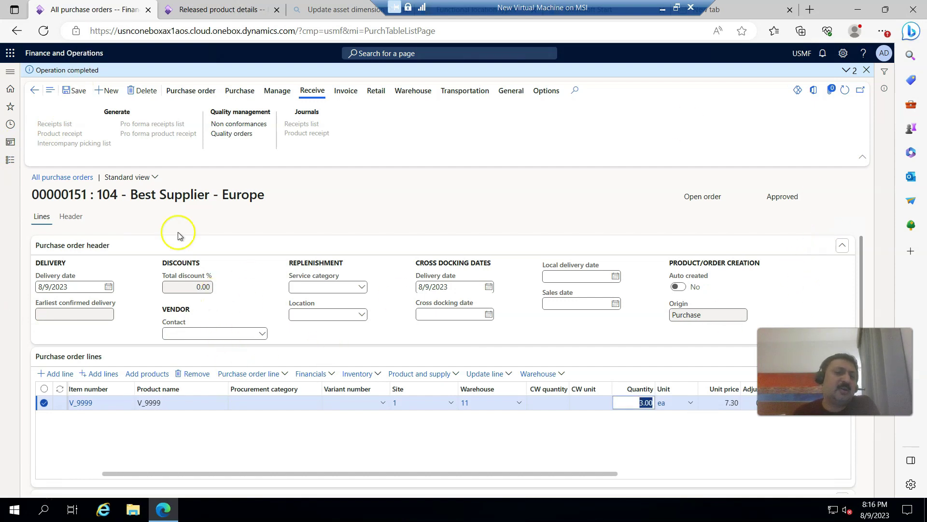
# Confirm purchase order 00000151 and bring up its receiving actions.
pyautogui.click(191, 90)
pyautogui.click(240, 90)
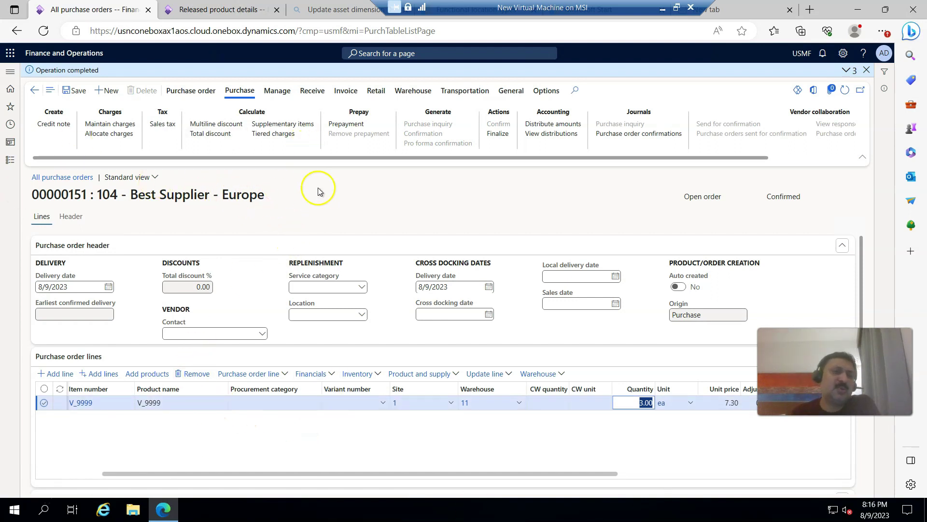
pyautogui.click(312, 90)
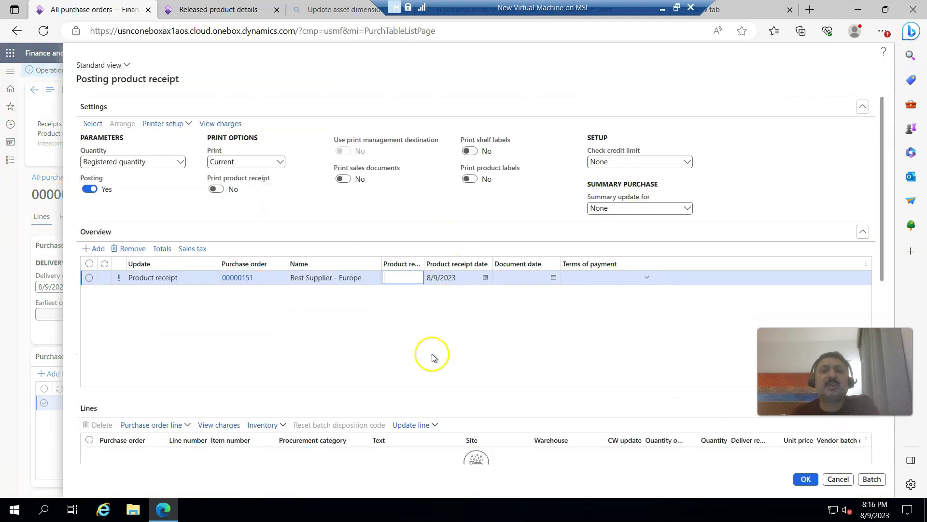
# Set the receipt to post using the ordered quantity.
pyautogui.click(398, 281)
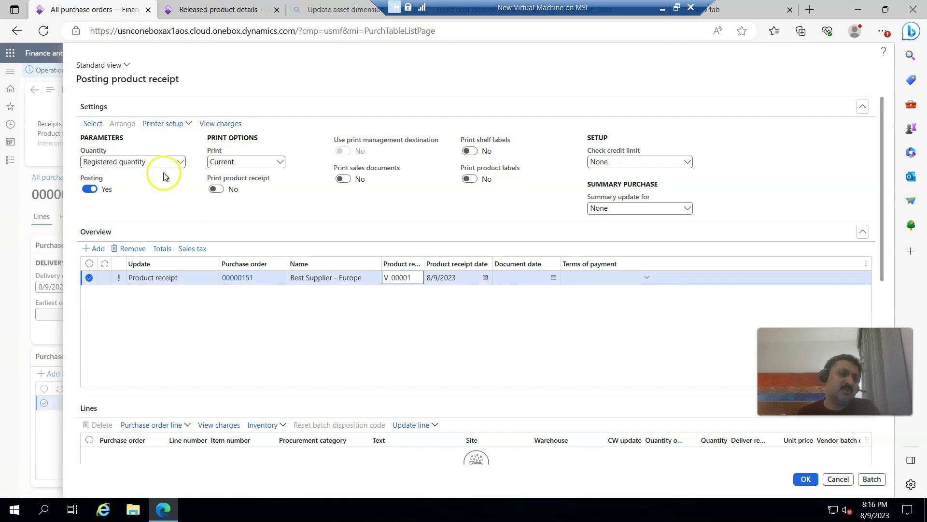
pyautogui.click(181, 163)
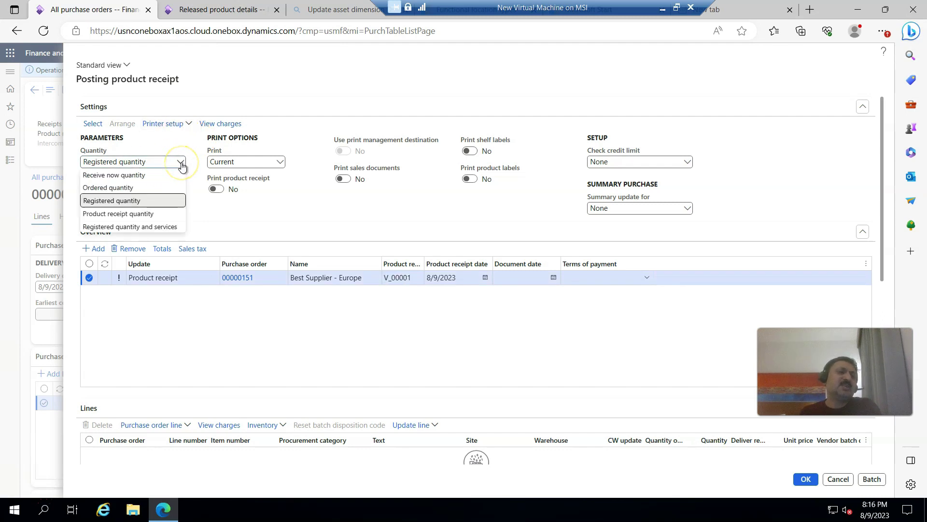
pyautogui.click(121, 189)
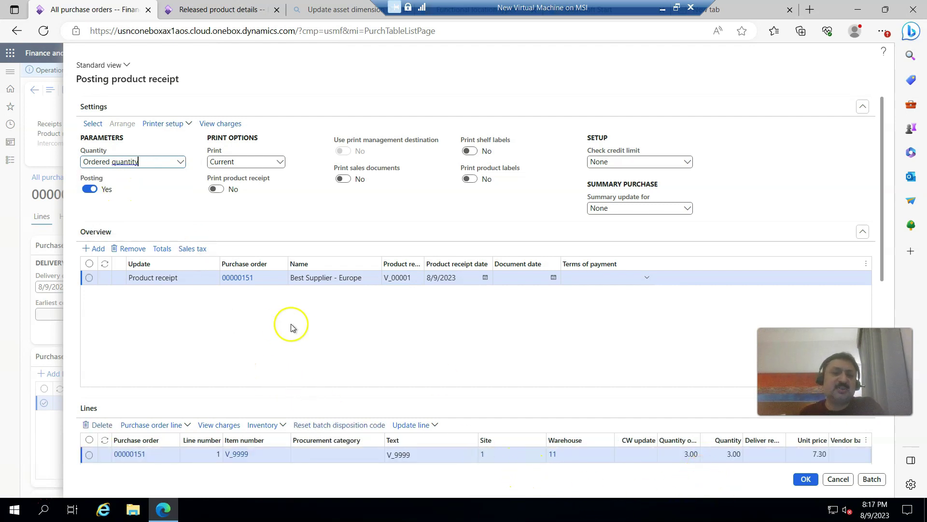
# Change the product receipt number to V_00002 and open Registration for the V_9999 line.
pyautogui.click(402, 279)
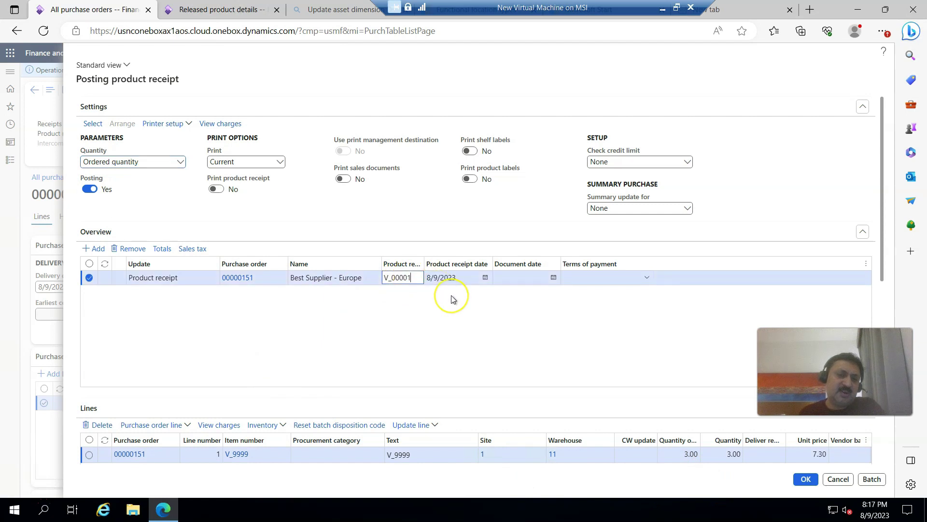
pyautogui.press('BackSpace')
pyautogui.write('2')
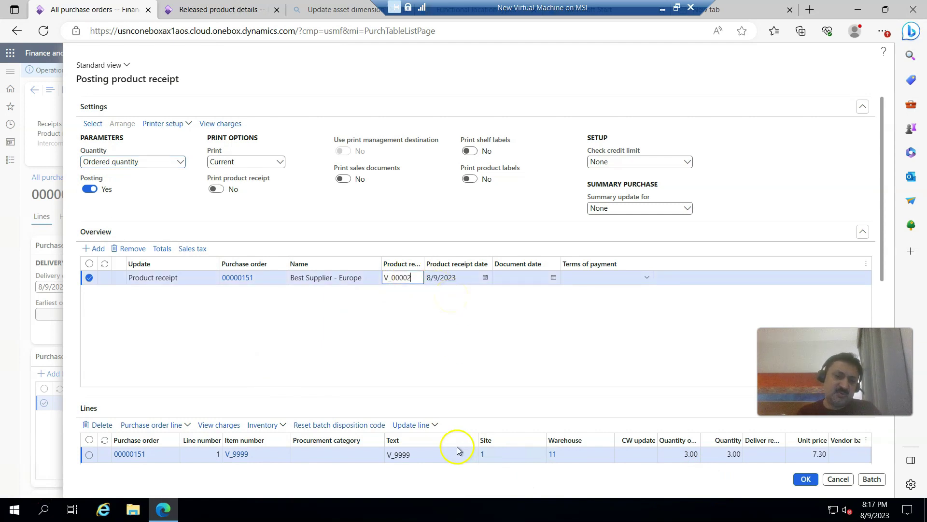
pyautogui.click(435, 425)
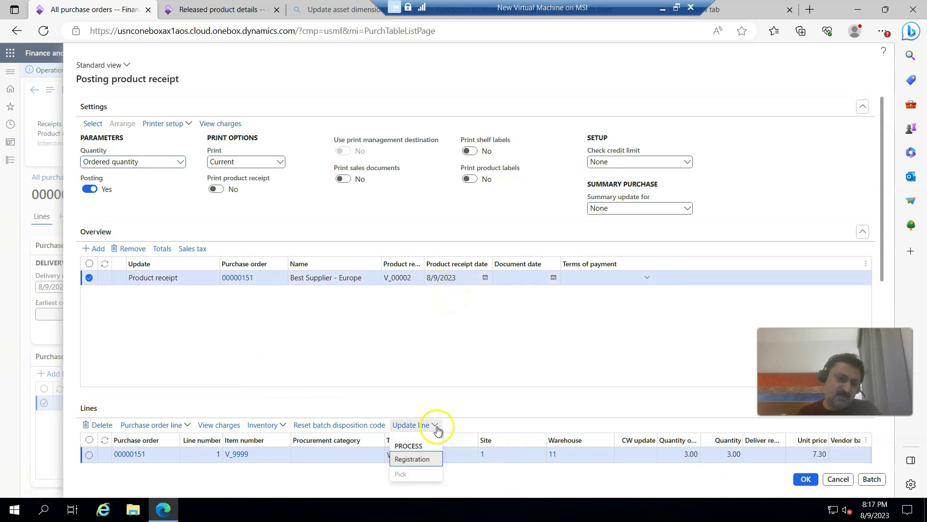
pyautogui.click(414, 459)
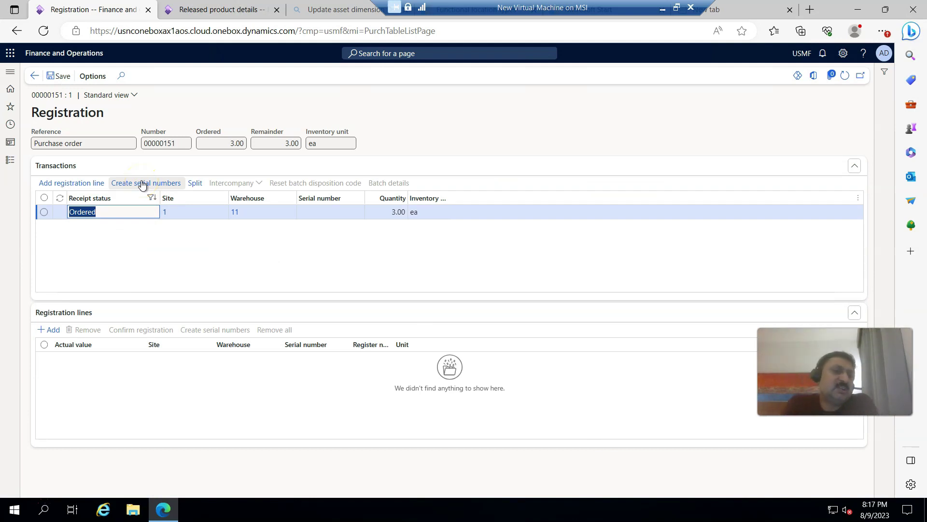
# In the serial number generator, enter format V_#### and start number 6.
pyautogui.click(142, 185)
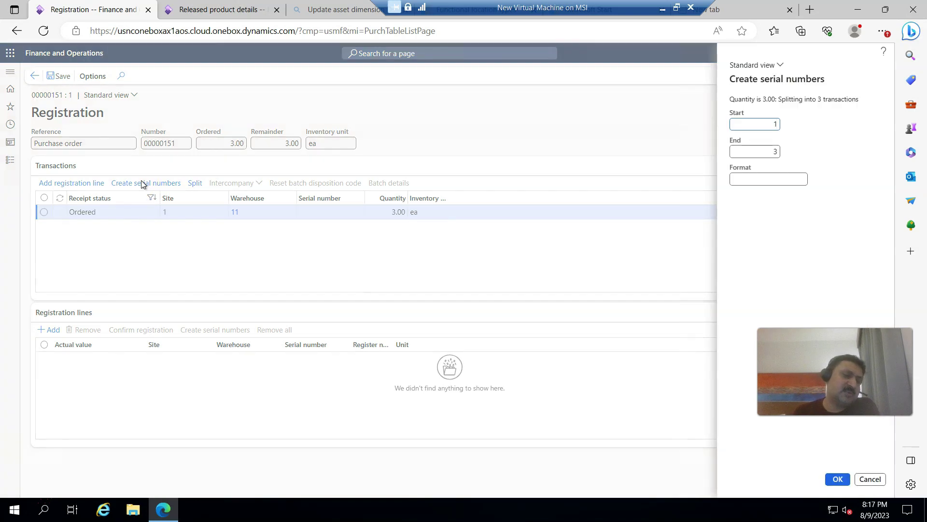
pyautogui.click(740, 178)
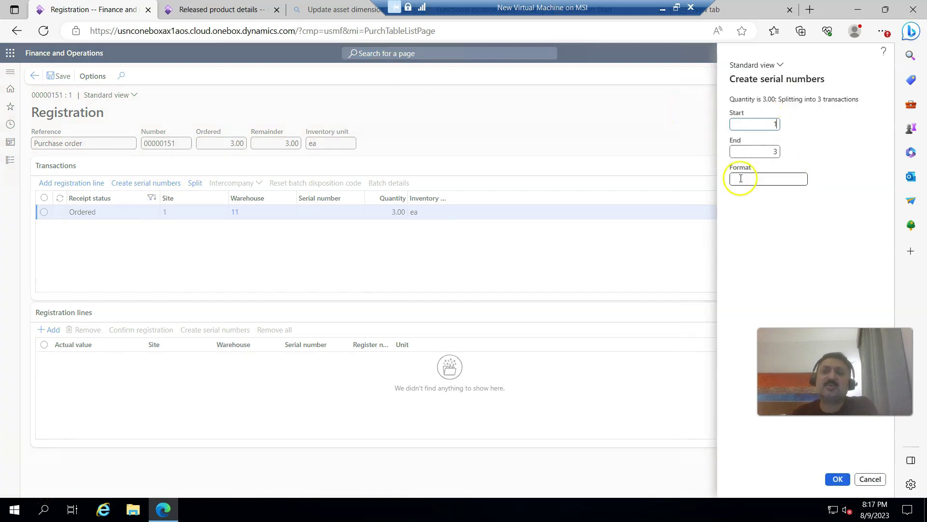
pyautogui.write('V_')
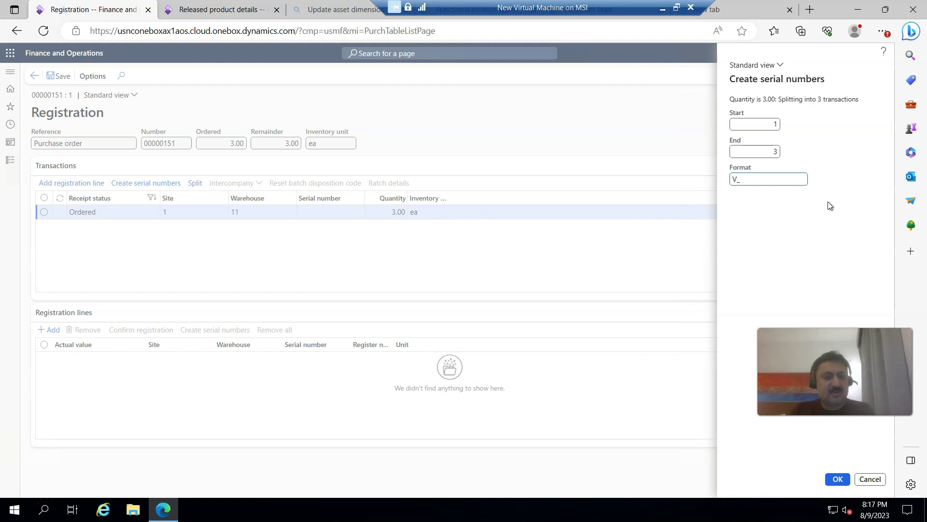
pyautogui.write('#')
pyautogui.press('BackSpace')
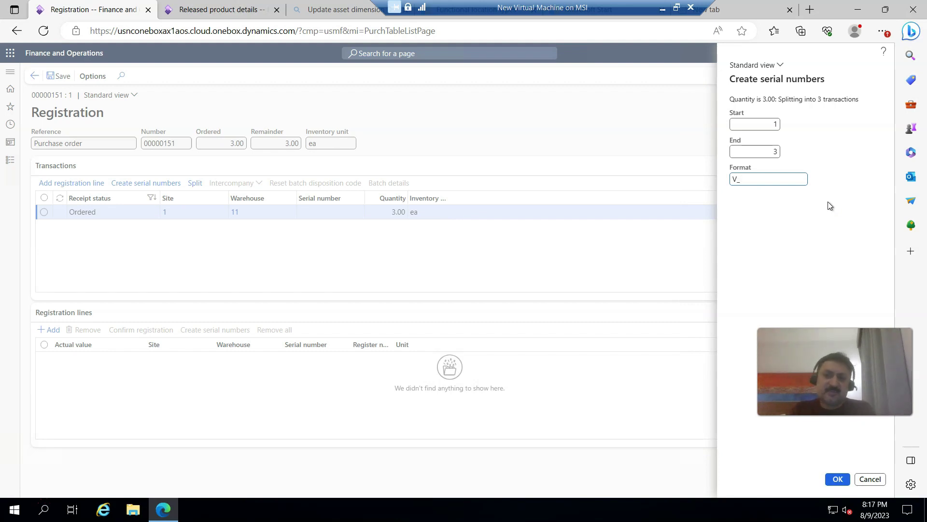
pyautogui.write('#')
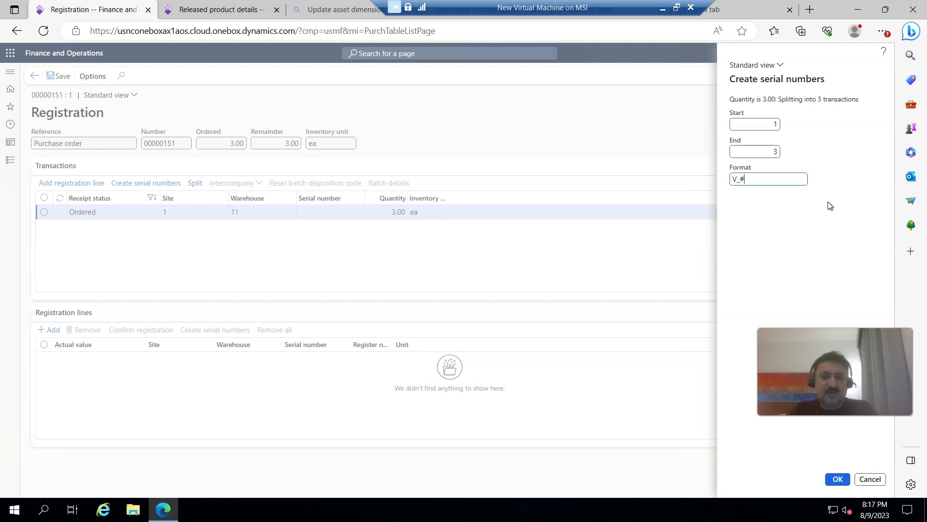
pyautogui.write('###')
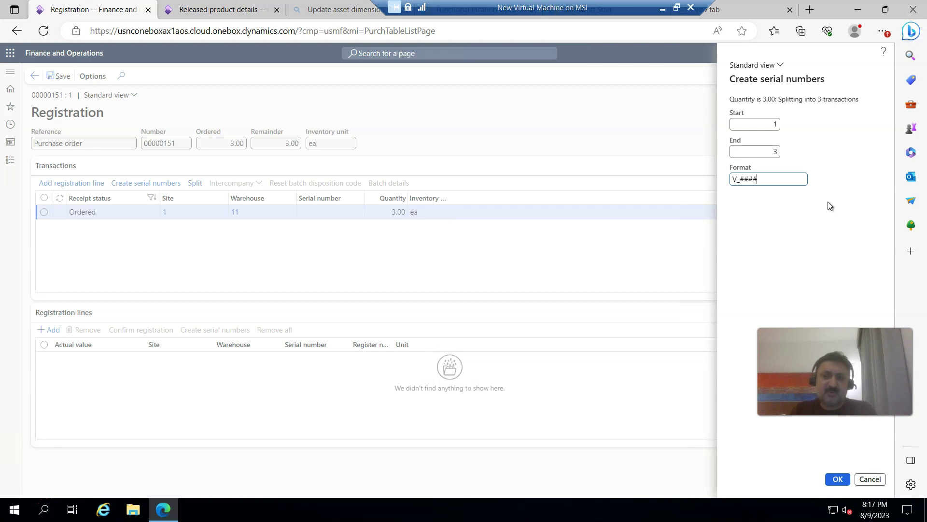
pyautogui.click(770, 124)
pyautogui.press('BackSpace')
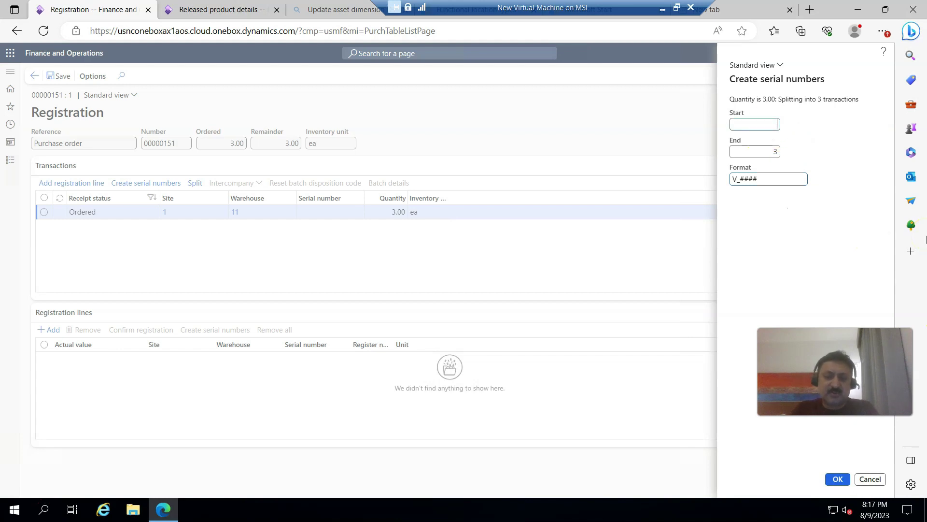
pyautogui.write('6')
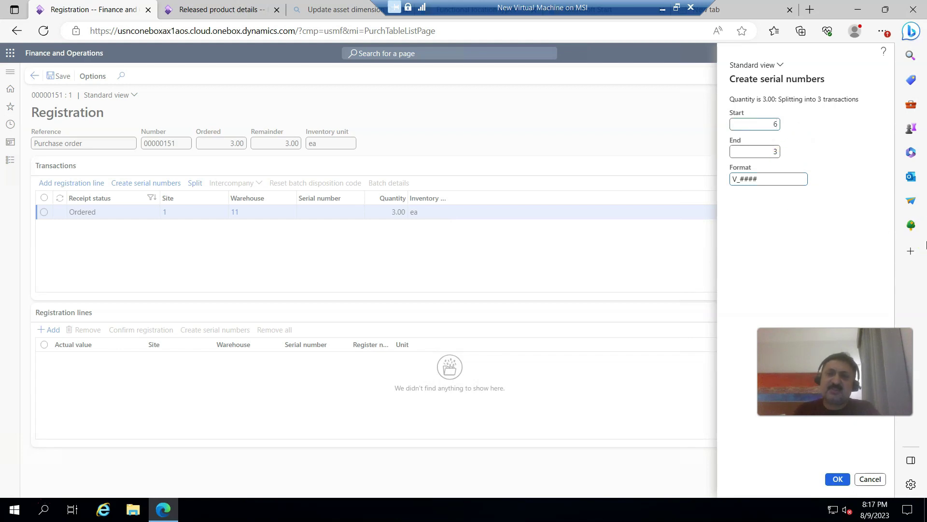
# Set the end number to 8, complete the format as V_#####, and confirm.
pyautogui.click(775, 151)
pyautogui.doubleClick(780, 151)
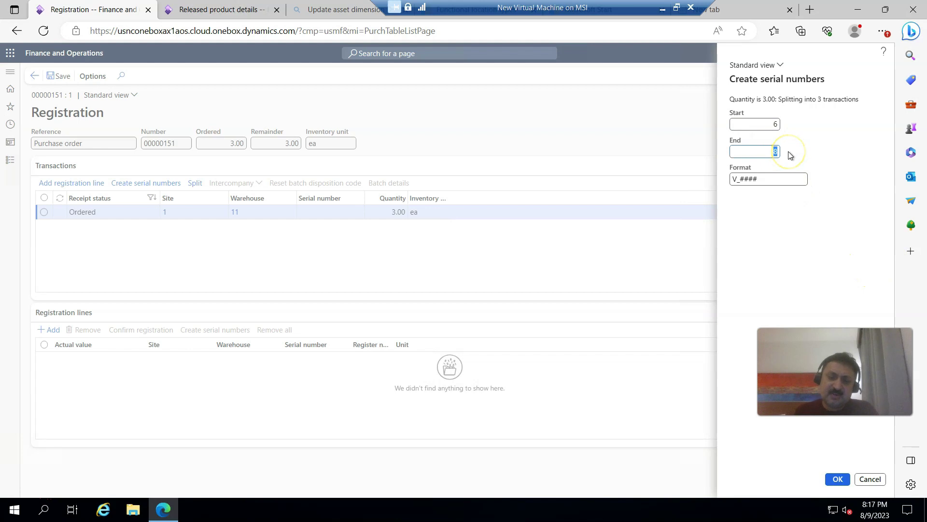
pyautogui.click(775, 153)
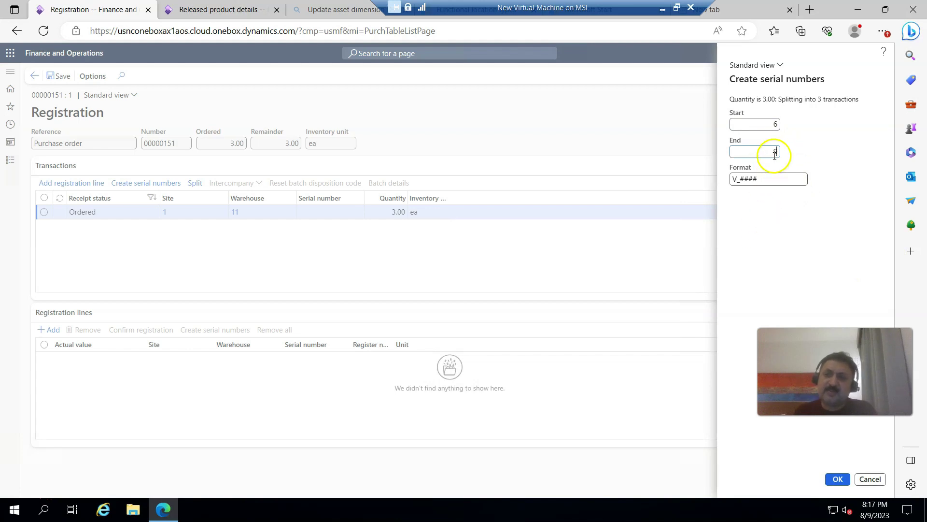
pyautogui.click(797, 179)
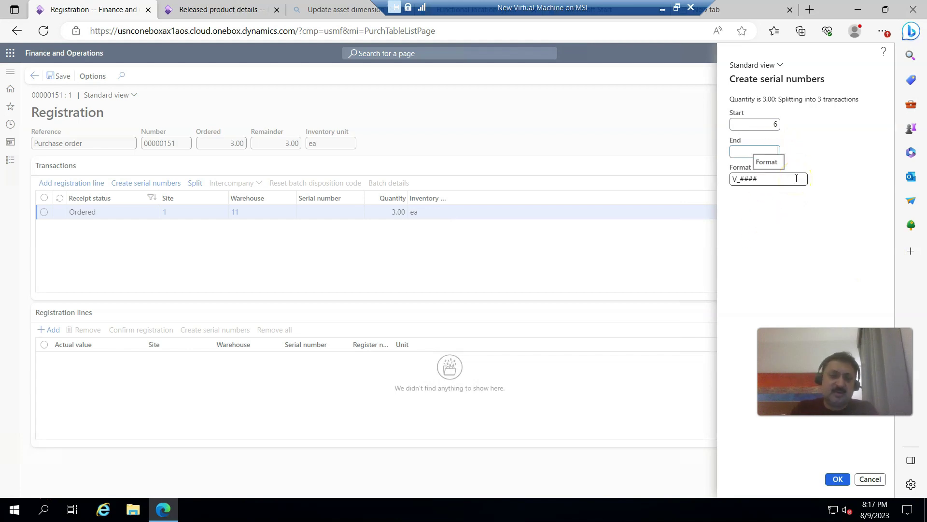
pyautogui.hotkey('shift', 'Tab')
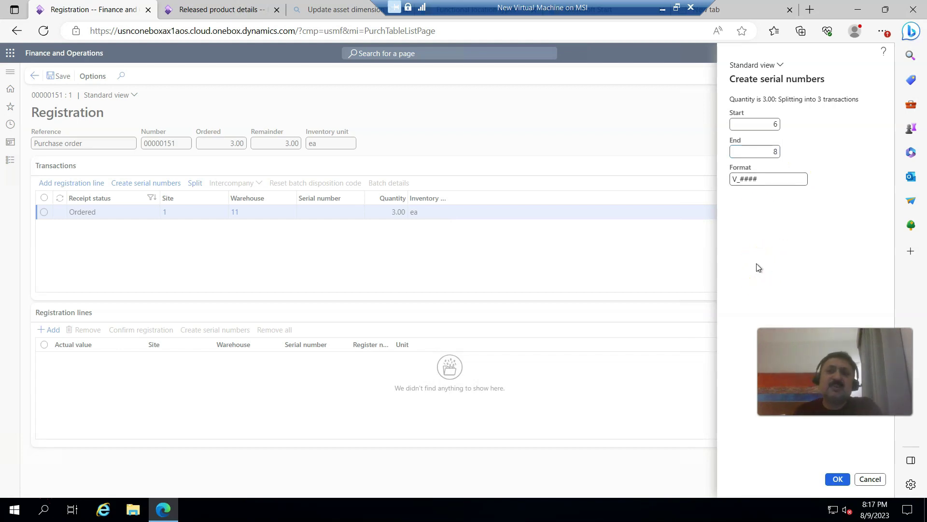
pyautogui.click(767, 182)
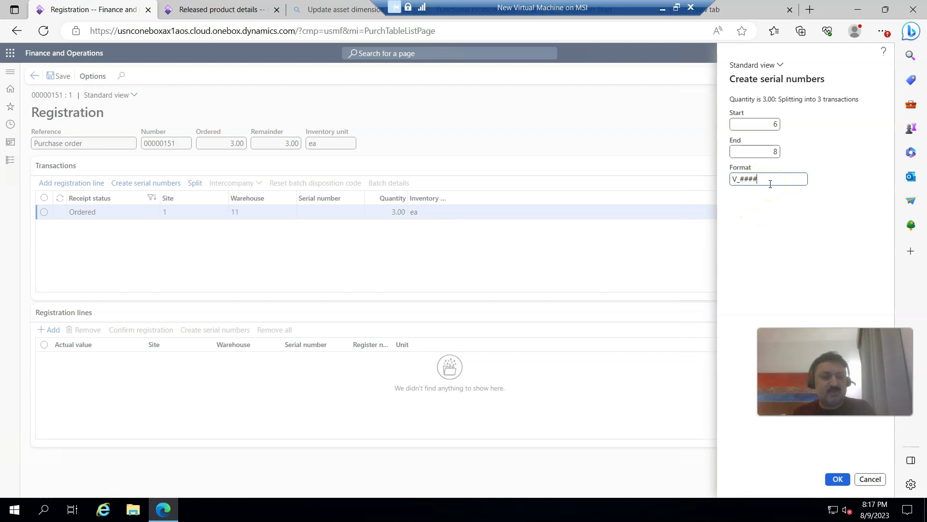
pyautogui.write('#')
pyautogui.click(823, 296)
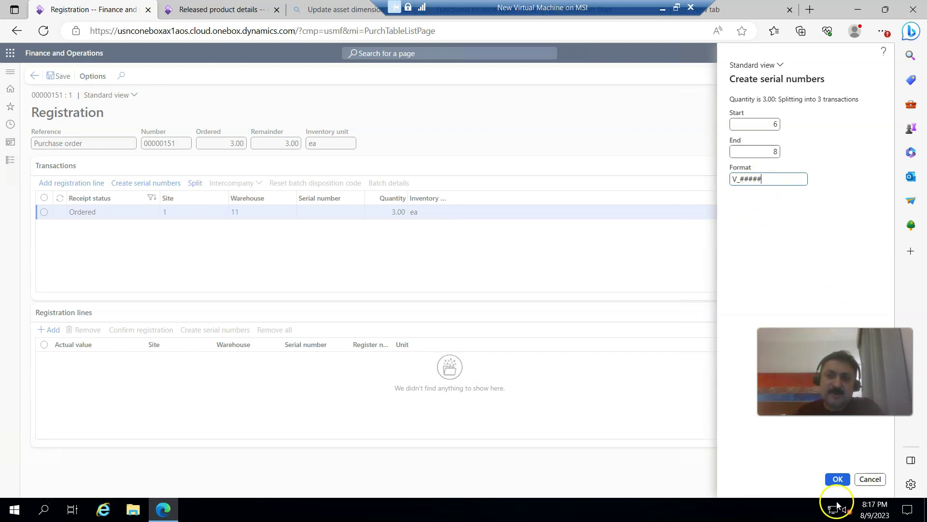
pyautogui.click(839, 485)
# Create serials V_00006–V_00008, post the receipt for order 00000151, and view V_9999's inventory transactions.
pyautogui.click(838, 479)
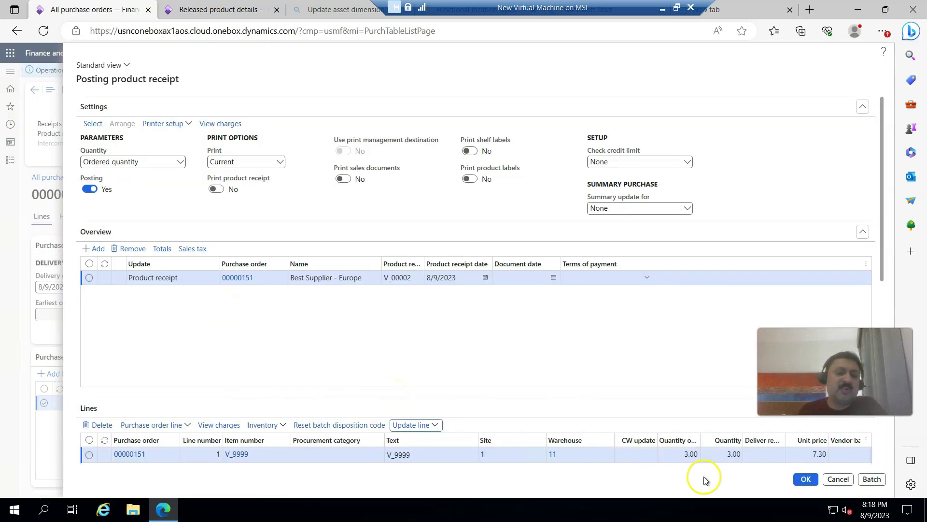
pyautogui.click(806, 479)
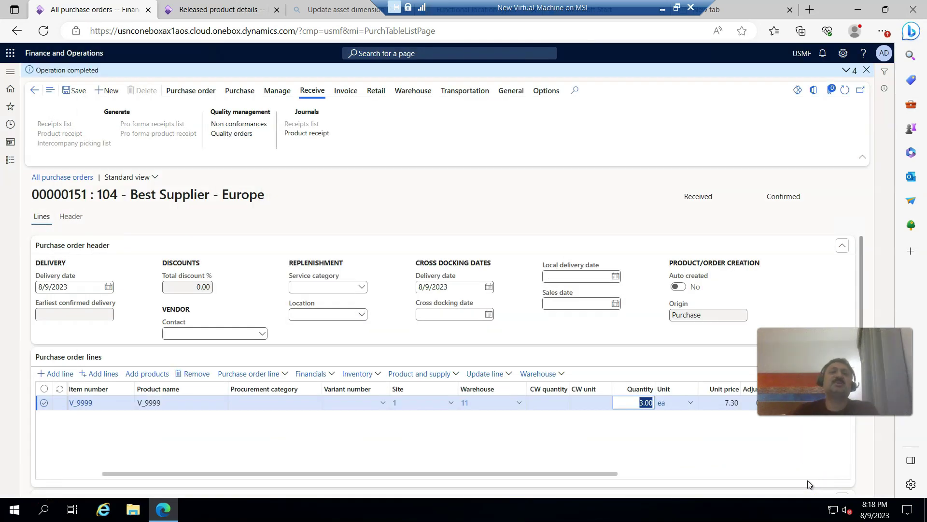
pyautogui.click(189, 10)
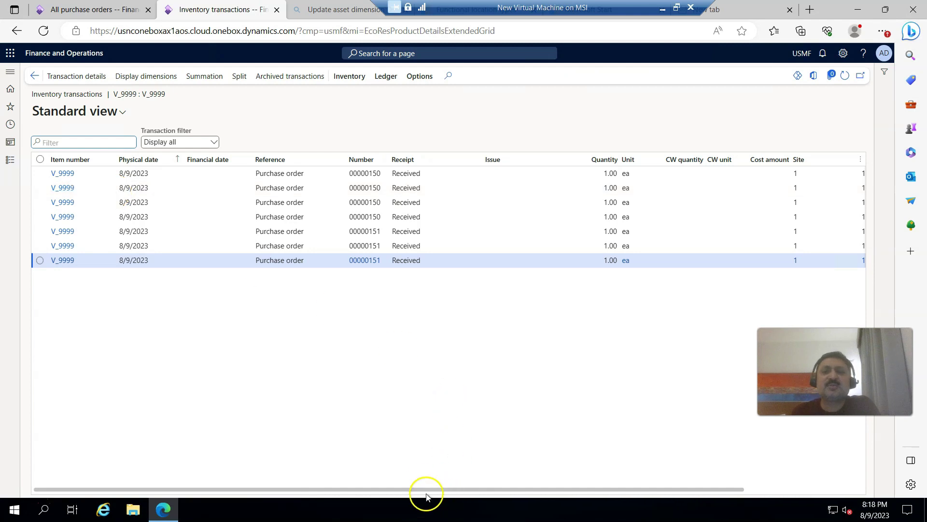
# Turn on the Serial number tracking dimension in Display dimensions for the V_9999 transactions grid.
pyautogui.moveTo(443, 489); pyautogui.dragTo(447, 509)
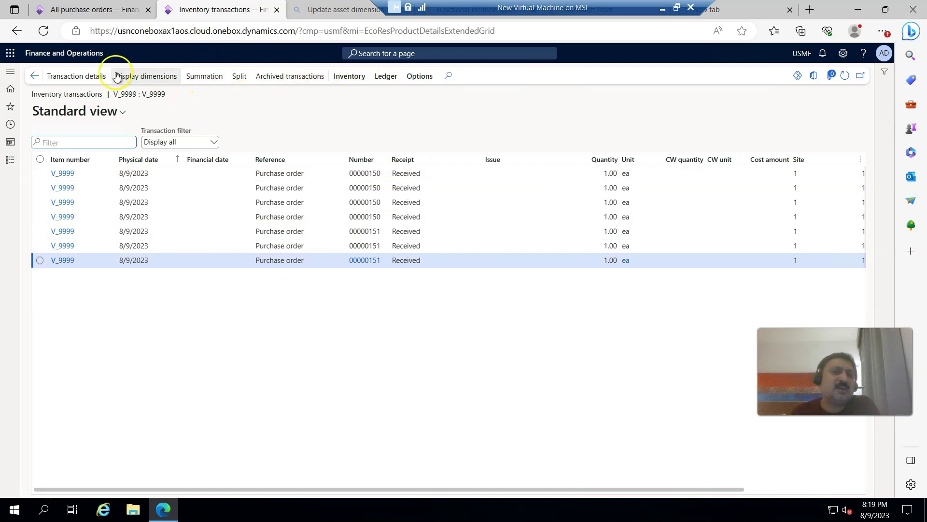
pyautogui.click(151, 78)
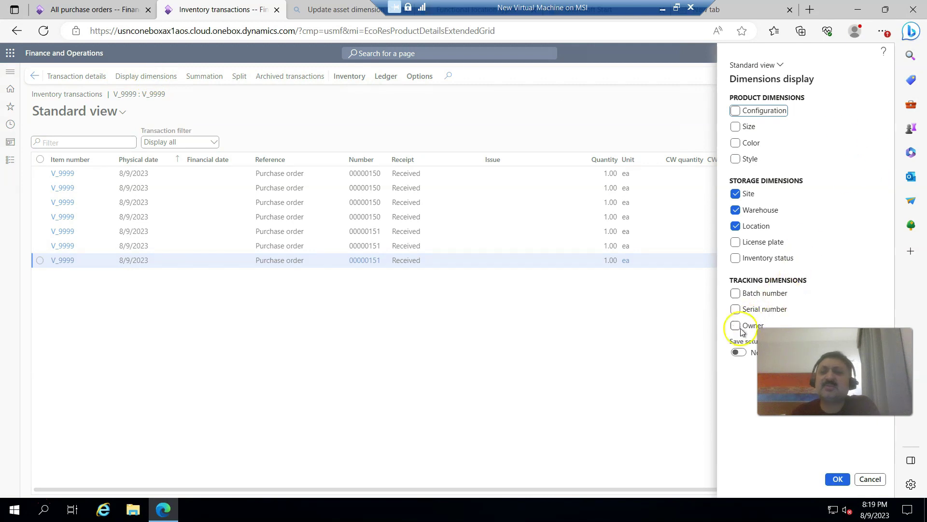
pyautogui.click(735, 310)
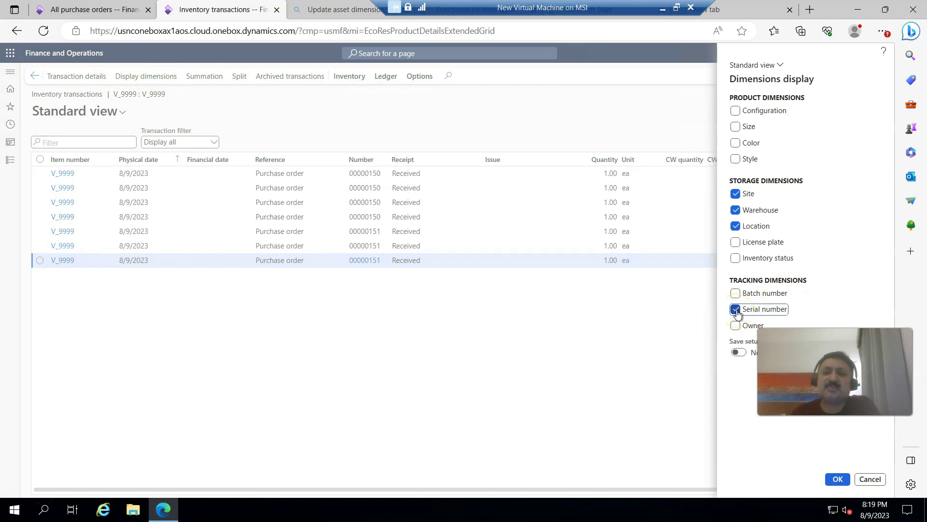
pyautogui.click(837, 478)
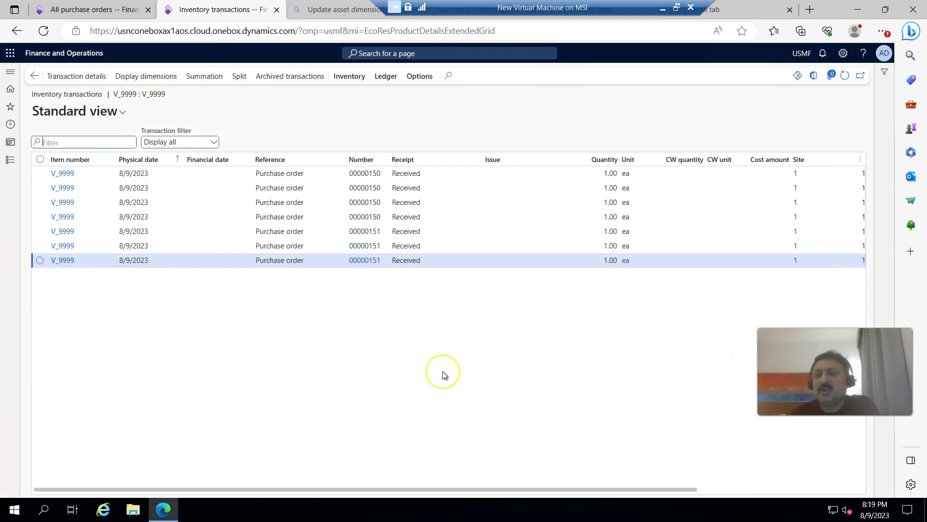
pyautogui.moveTo(522, 490); pyautogui.dragTo(759, 516)
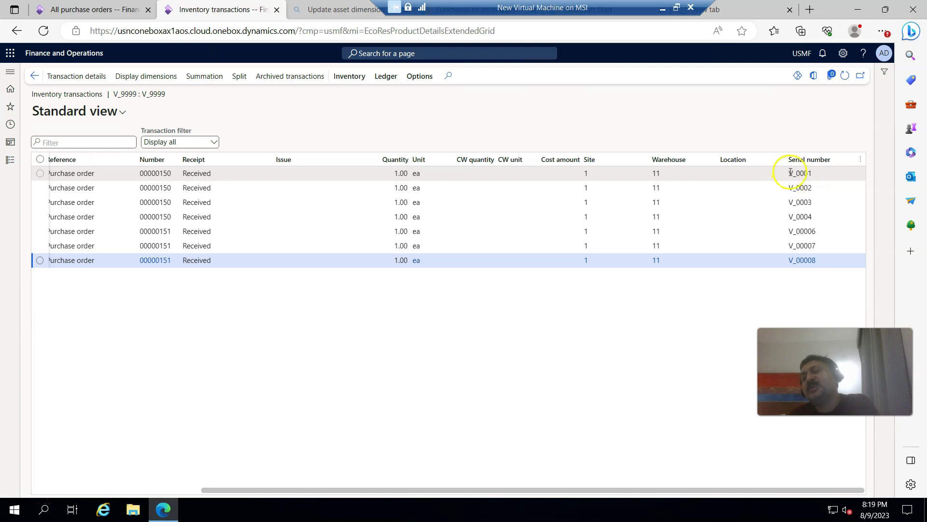
# Select the V_00008 transaction to review the received serial numbers.
pyautogui.click(795, 261)
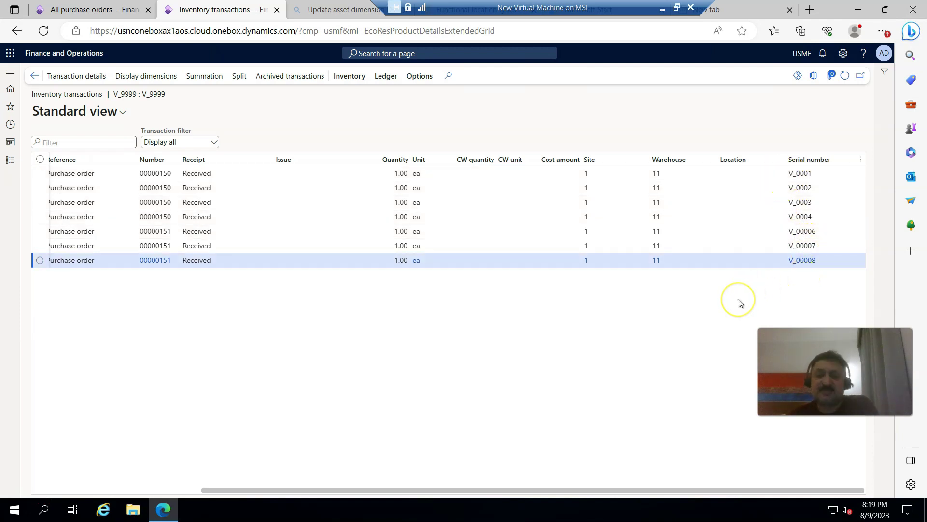